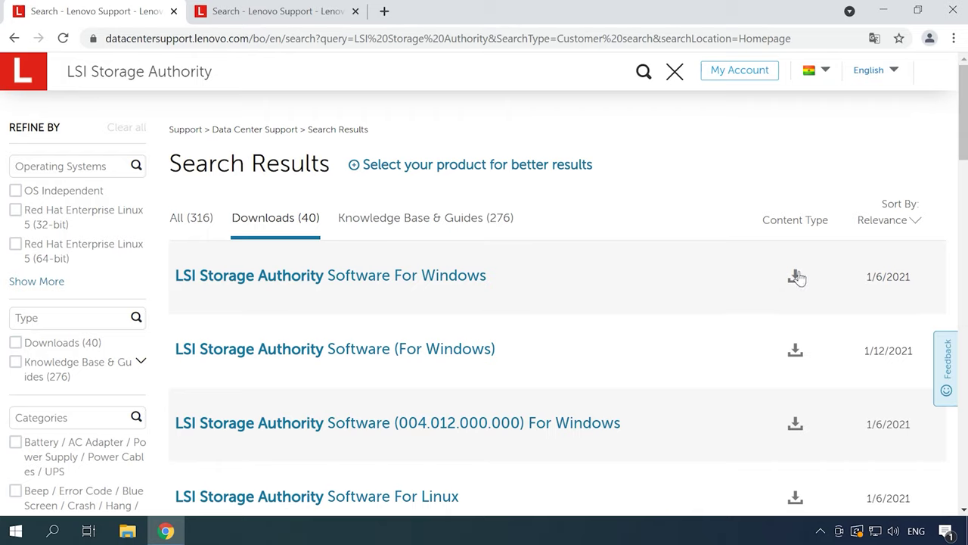
- Open the LSI Storage Authority Software For Windows download page and download the version 004.013.000.000 zip package
click(412, 278)
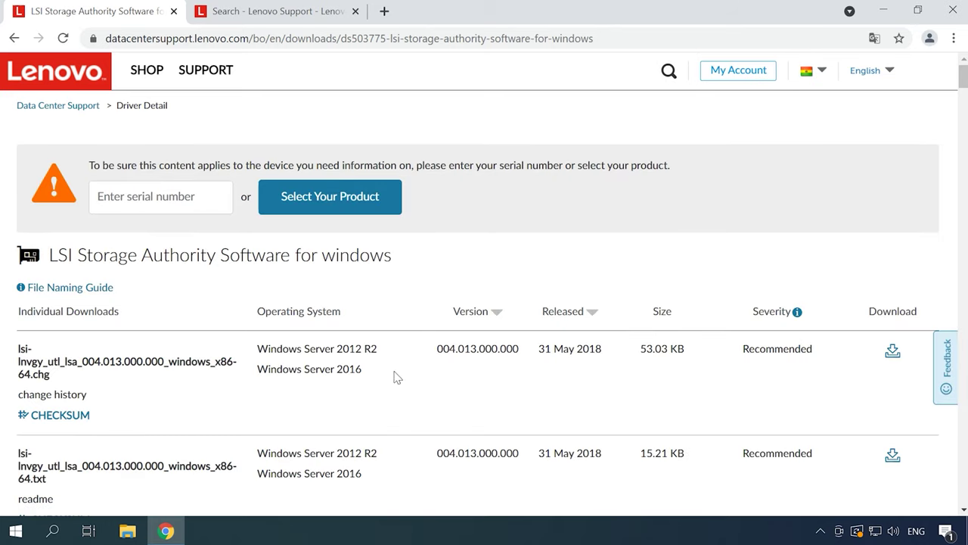
scroll(159, 374, down, 3)
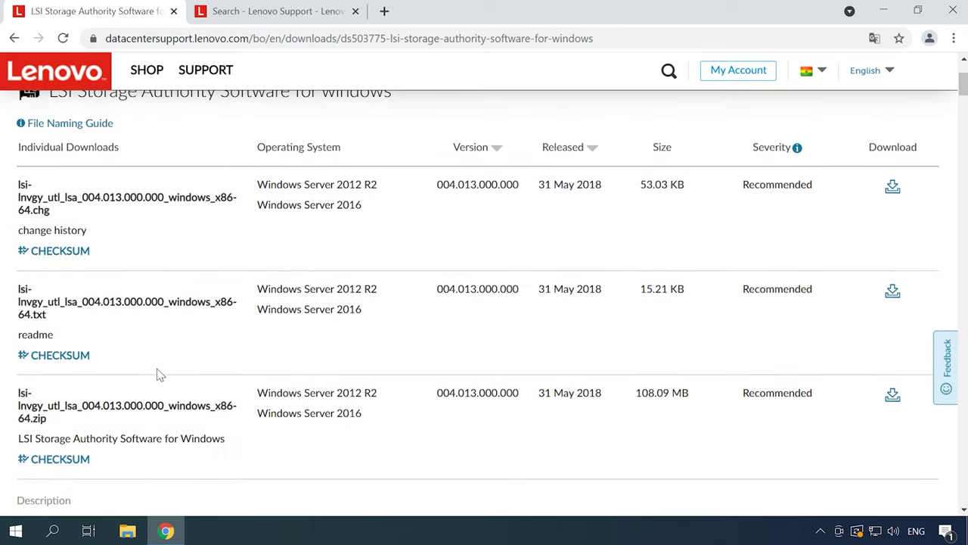
scroll(158, 373, down, 1)
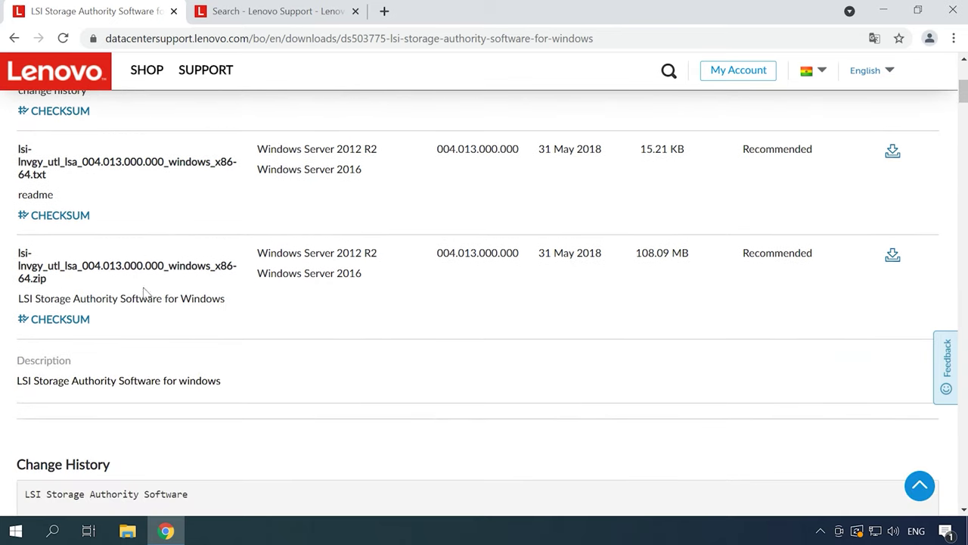
click(892, 260)
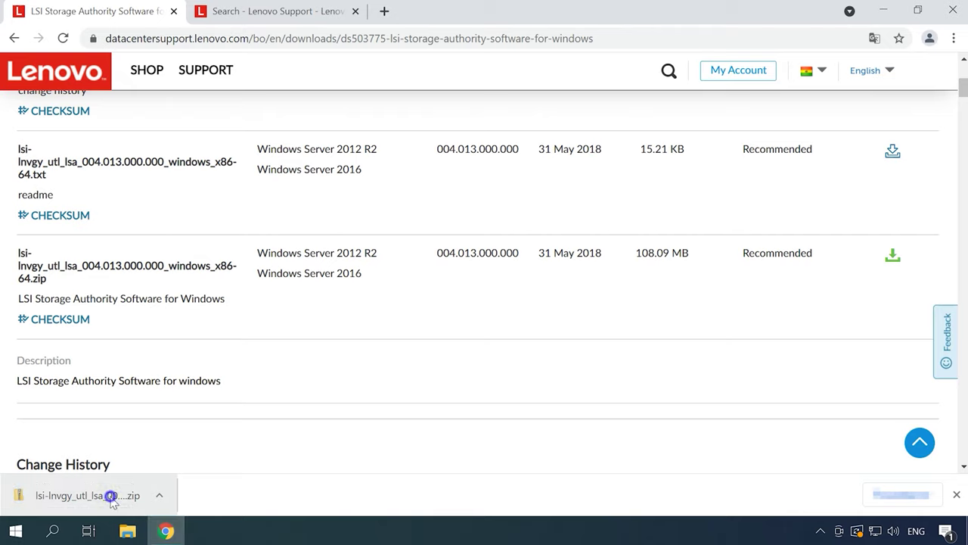
- Show the downloaded LSI Storage Authority archive in its folder, open it and run setup.exe
right_click(111, 499)
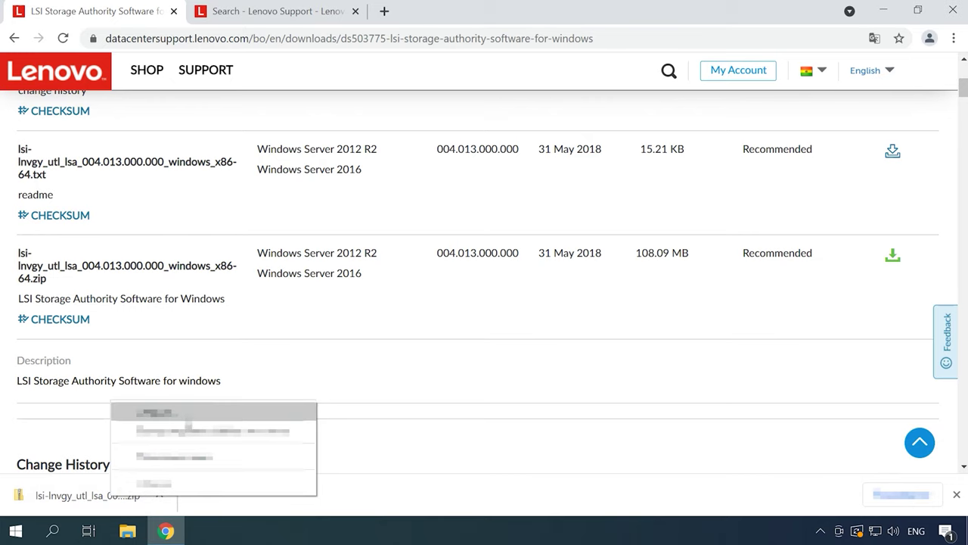
click(181, 456)
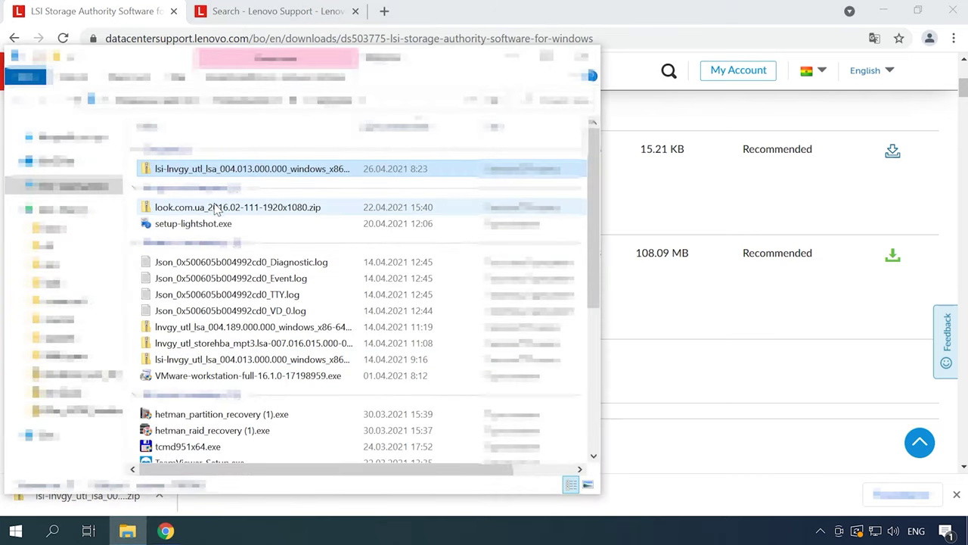
double_click(199, 170)
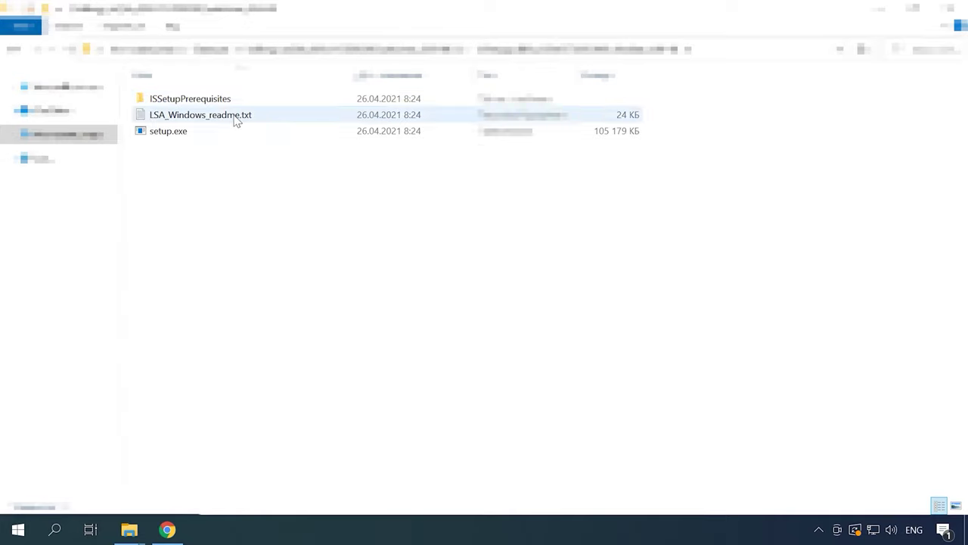
double_click(183, 134)
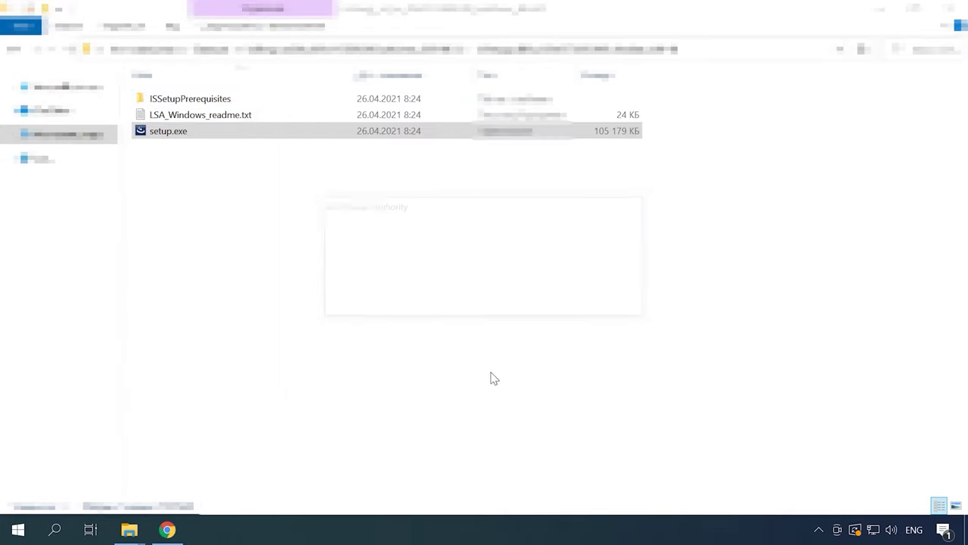
- Accept the licence agreement in the LSI Storage Authority installer and keep the default customer information
click(552, 390)
click(431, 333)
click(559, 394)
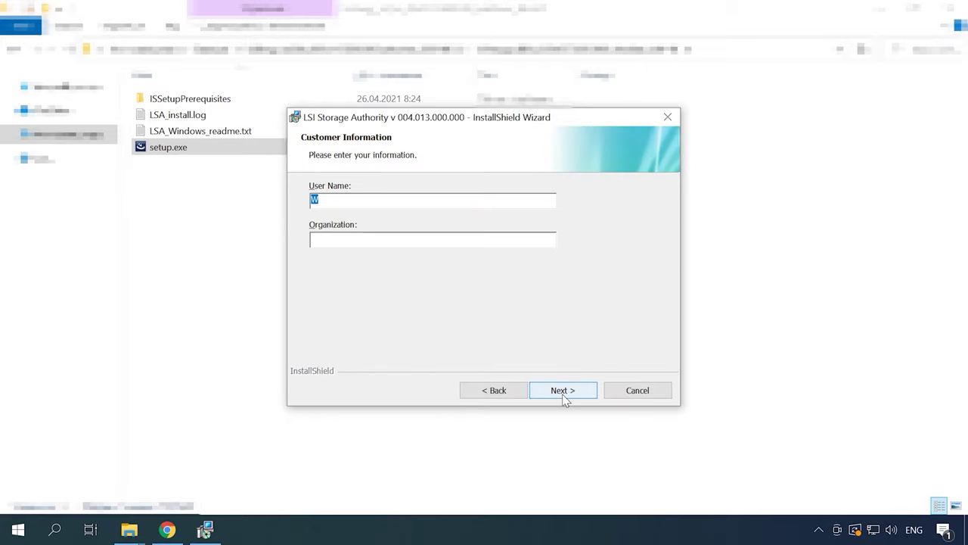
click(564, 394)
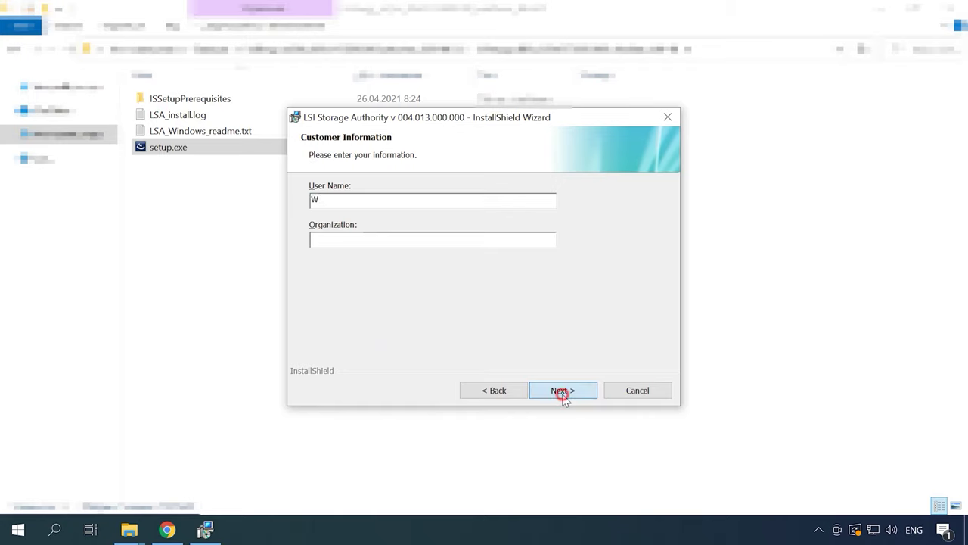
click(564, 393)
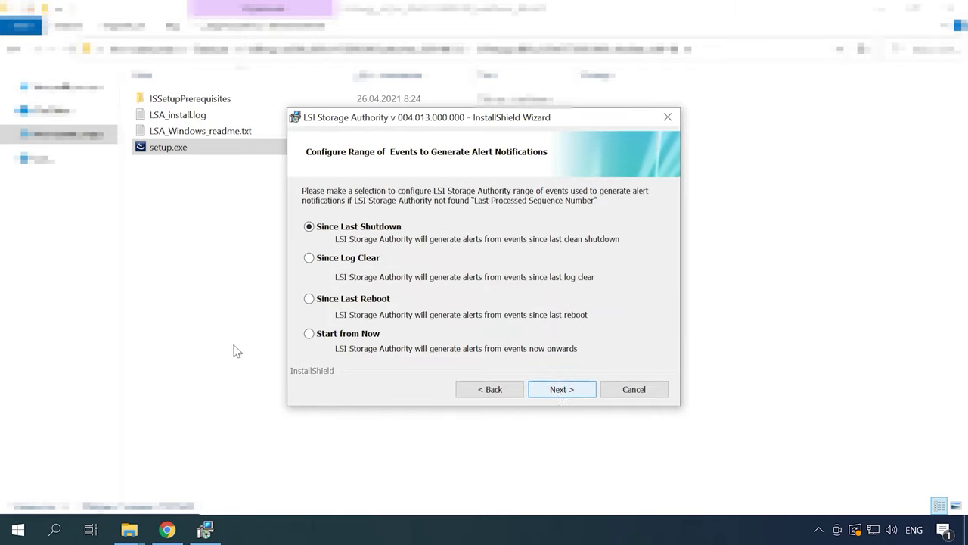
- Set the alert event range to Start from Now, keep the Gateway setup type and proceed with the installation
click(313, 334)
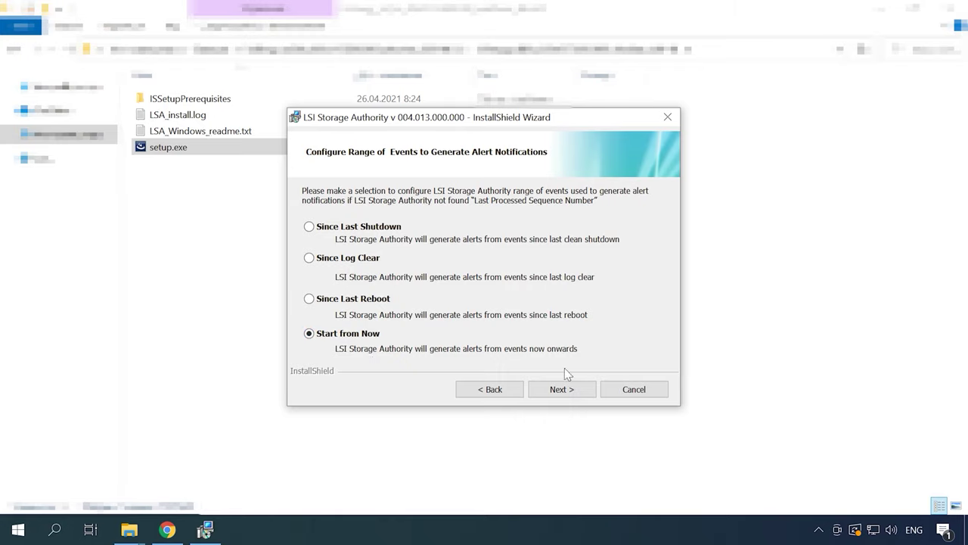
click(562, 391)
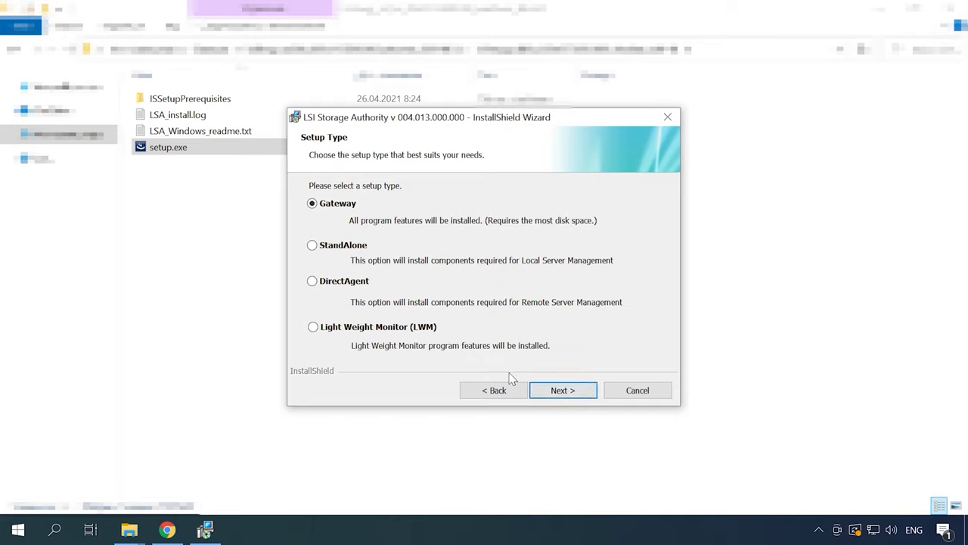
click(563, 392)
click(564, 393)
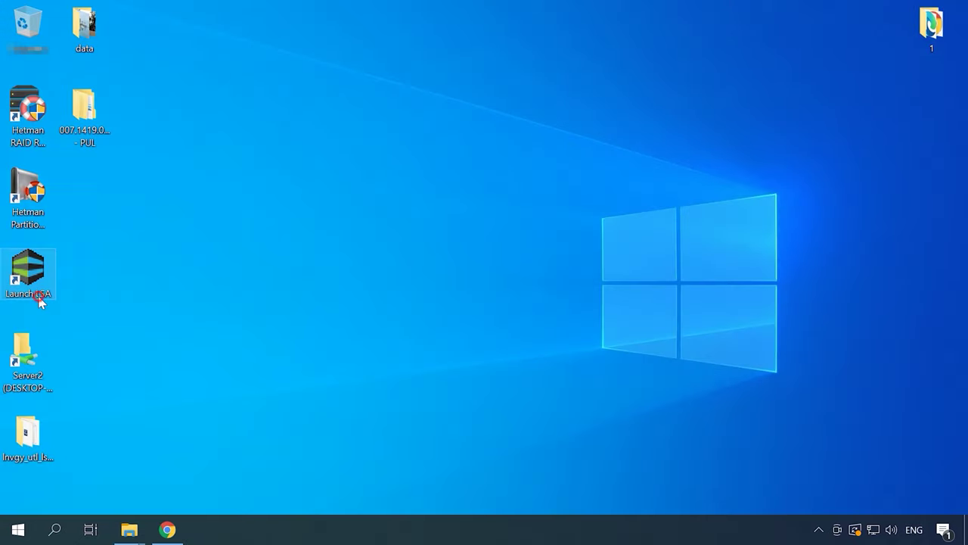
- Launch LSI Storage Authority from the desktop and open the sign-in page of the discovered server 192.168.24.1
double_click(39, 302)
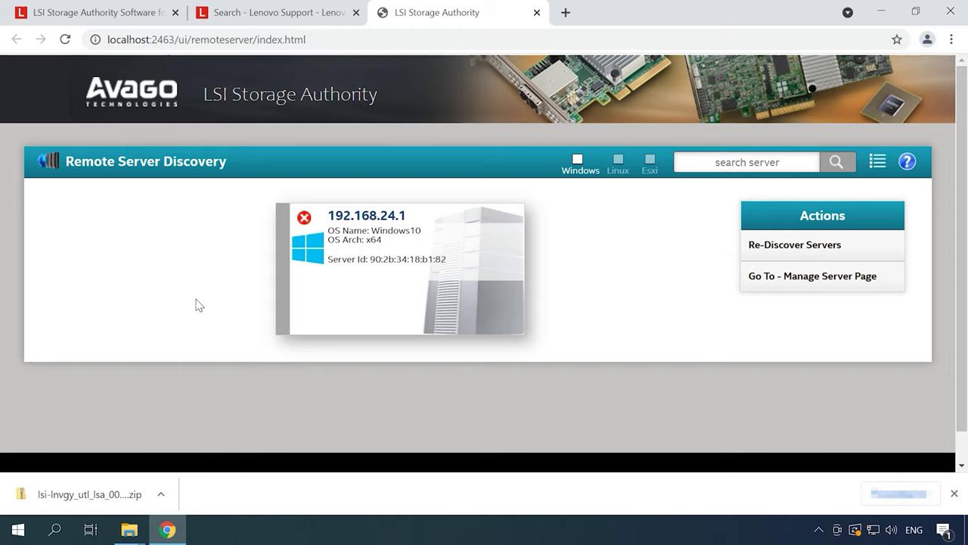
mouse_move(358, 280)
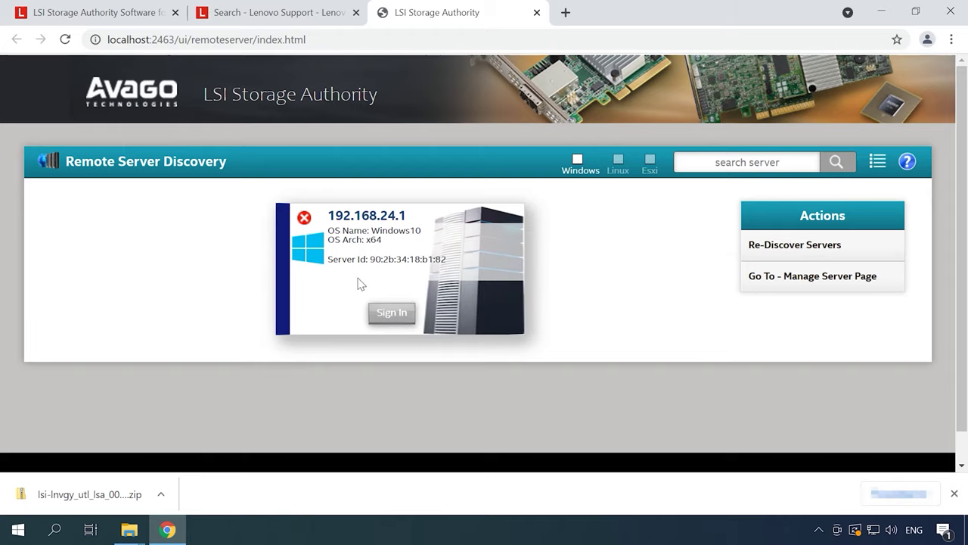
click(376, 324)
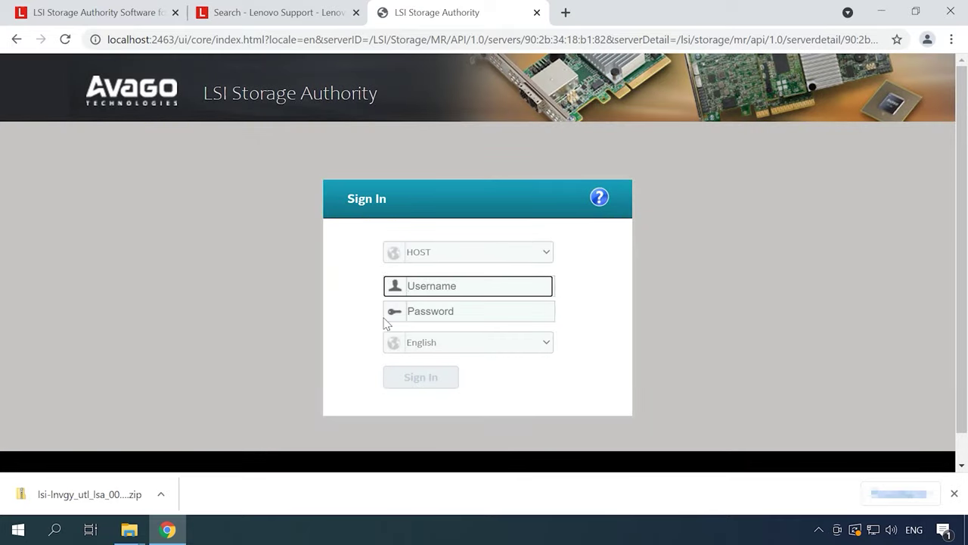
- Sign in to the server with the account username and password, and dismiss the browser's downloads bar
text(W)
click(427, 308)
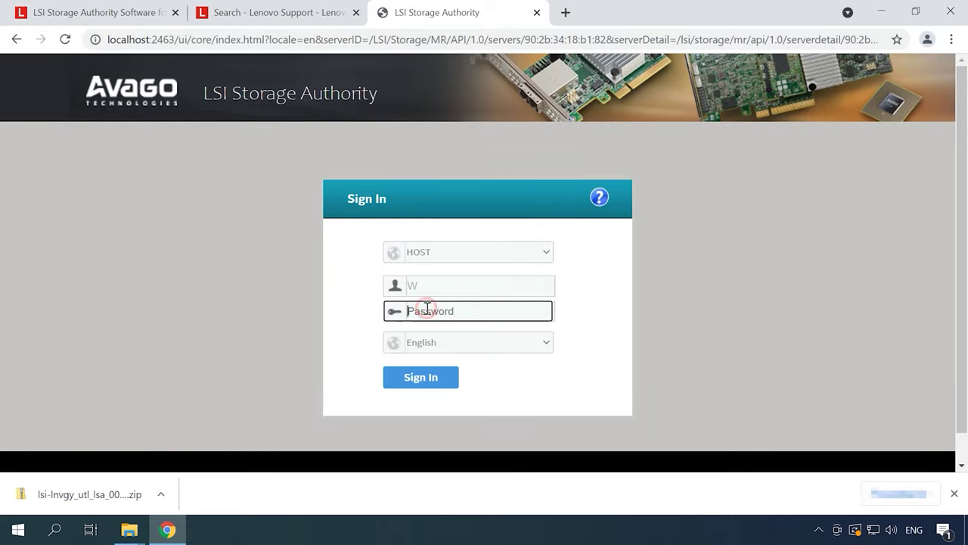
text(***)
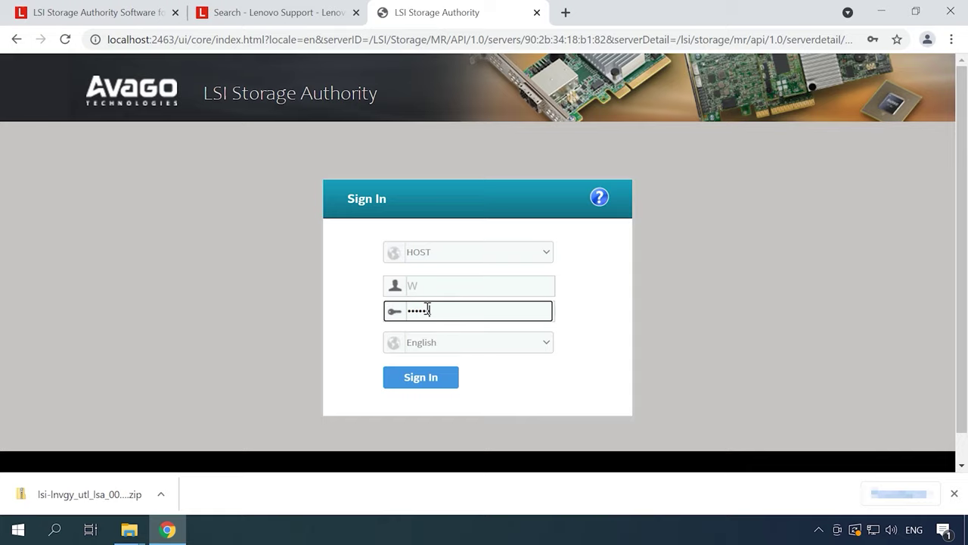
click(424, 385)
click(952, 493)
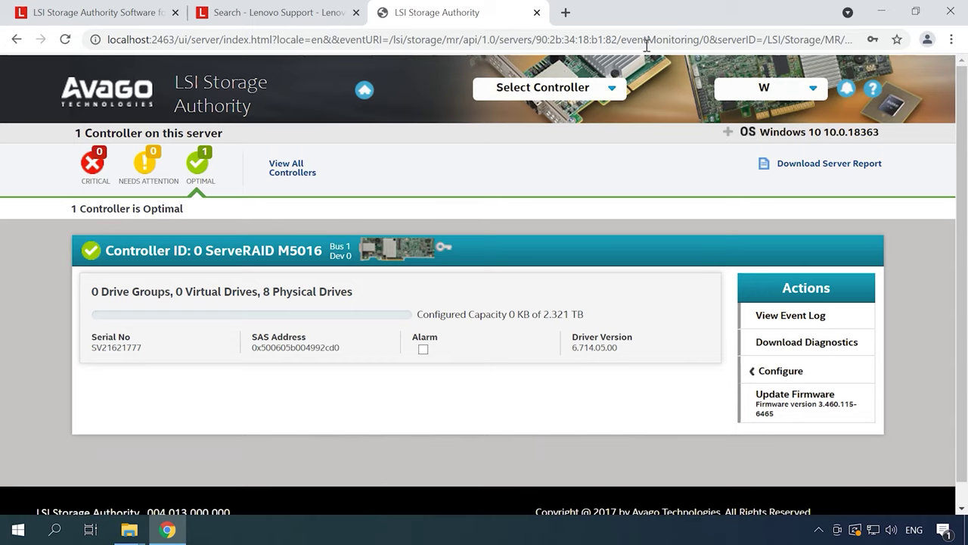
- Select the controller ServeRAID M5016 and clear its configuration, confirming the operation
click(613, 91)
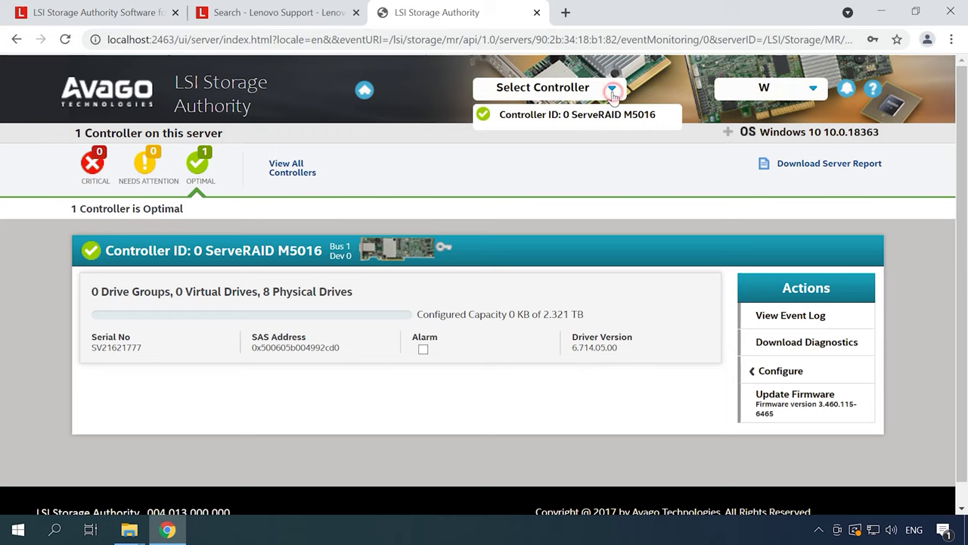
click(588, 123)
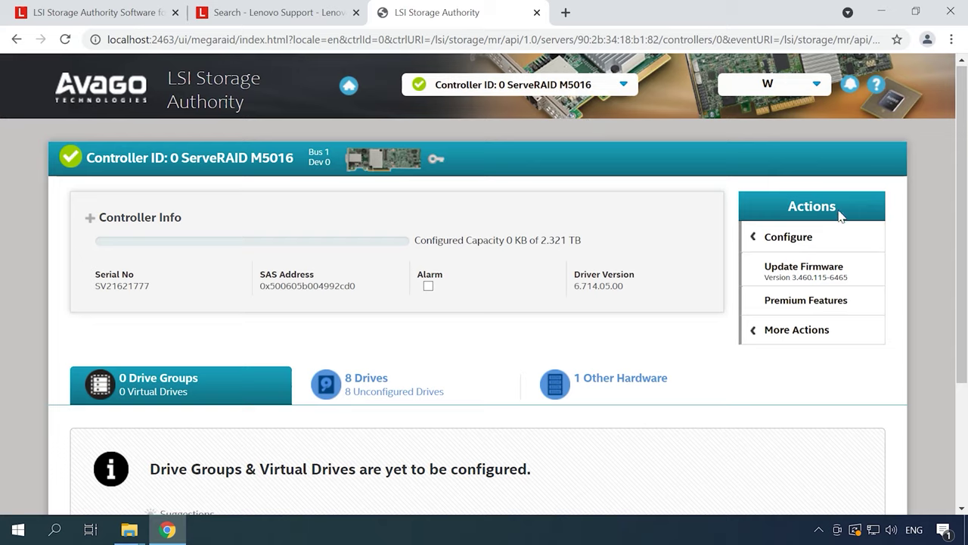
click(799, 243)
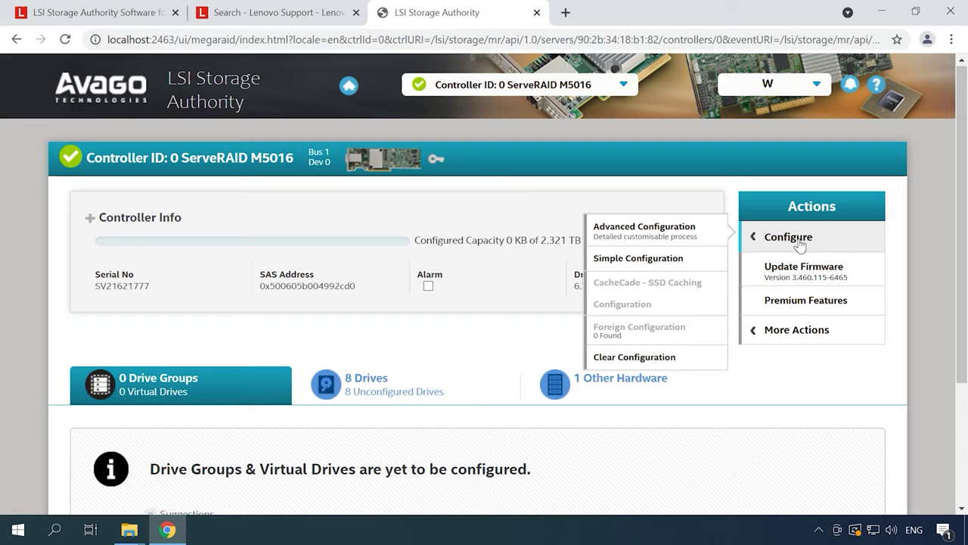
click(642, 362)
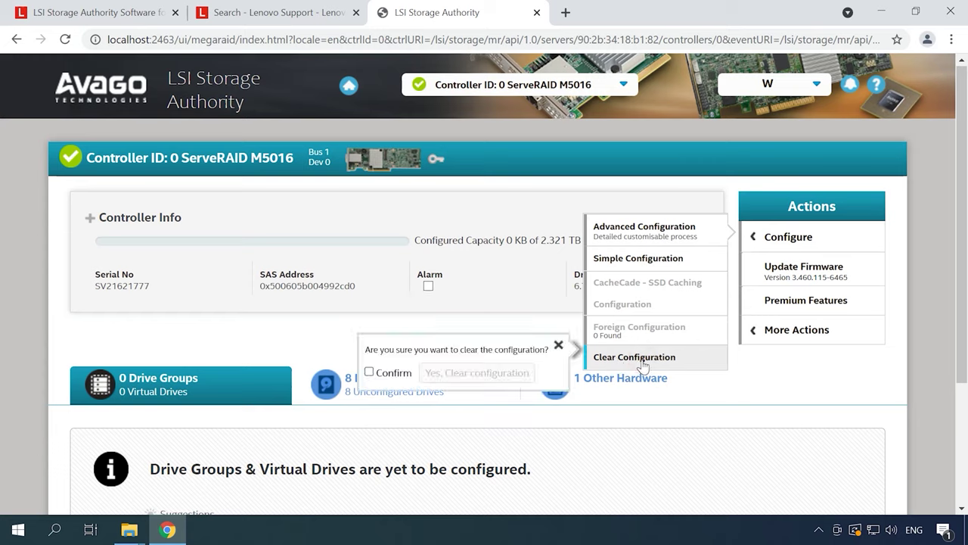
click(390, 374)
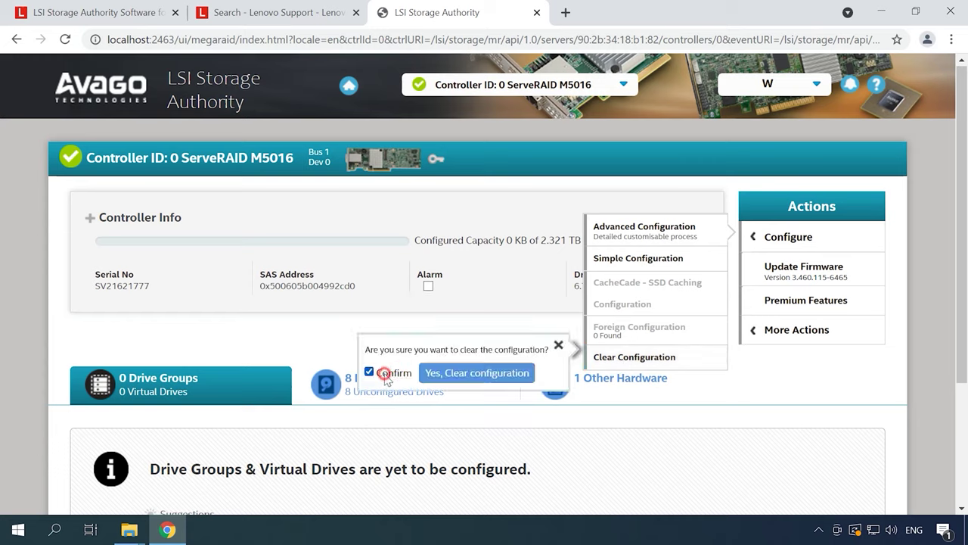
click(488, 378)
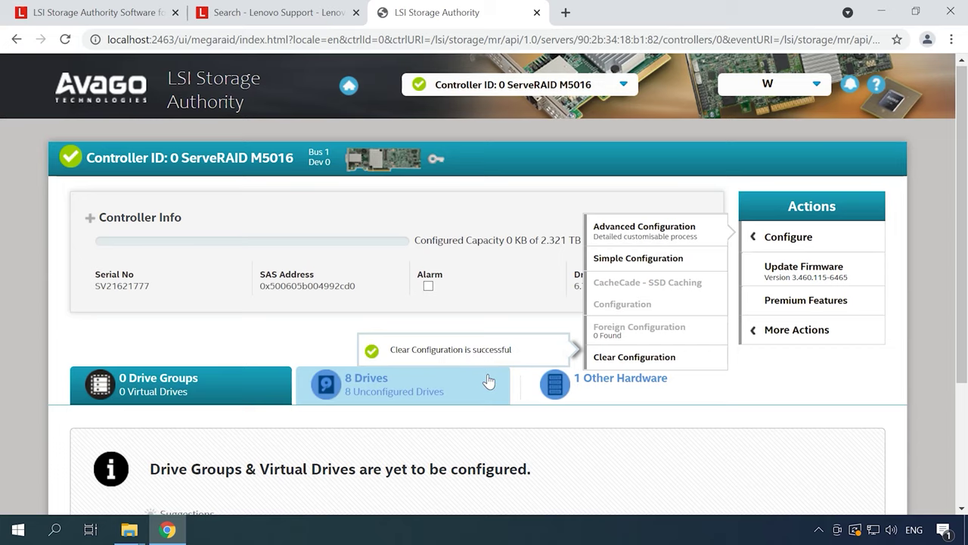
- Start an Advanced Configuration for a new drive group with RAID level RAID 60 and proceed to the drive setup
click(766, 238)
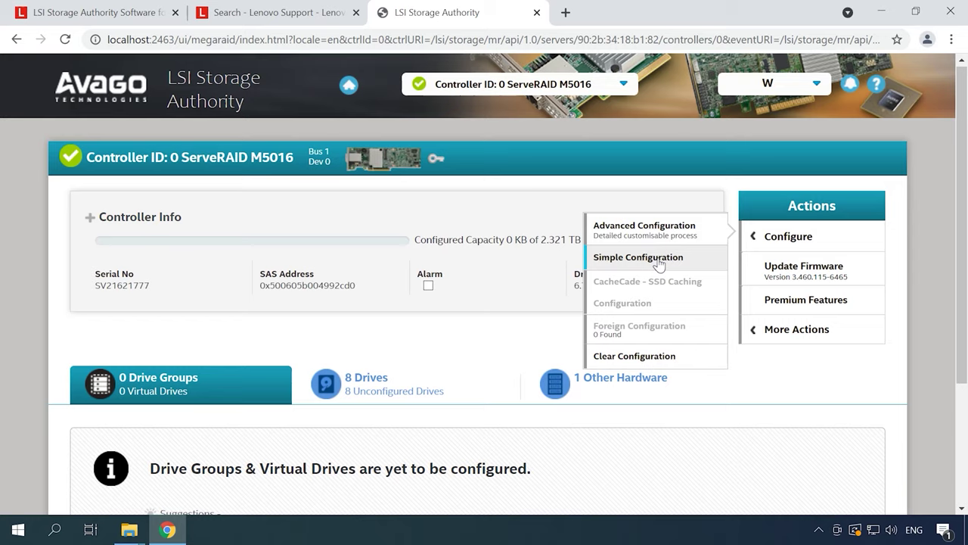
click(657, 227)
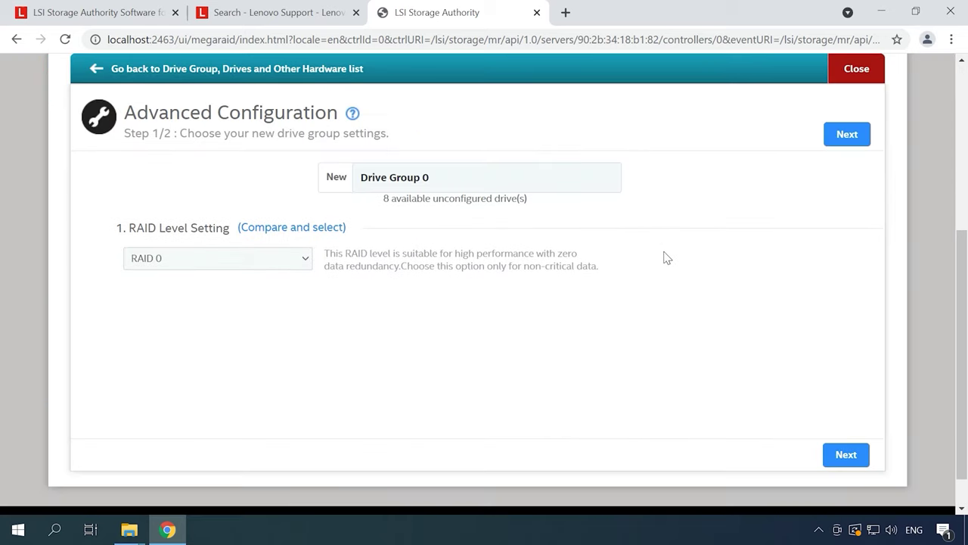
click(282, 261)
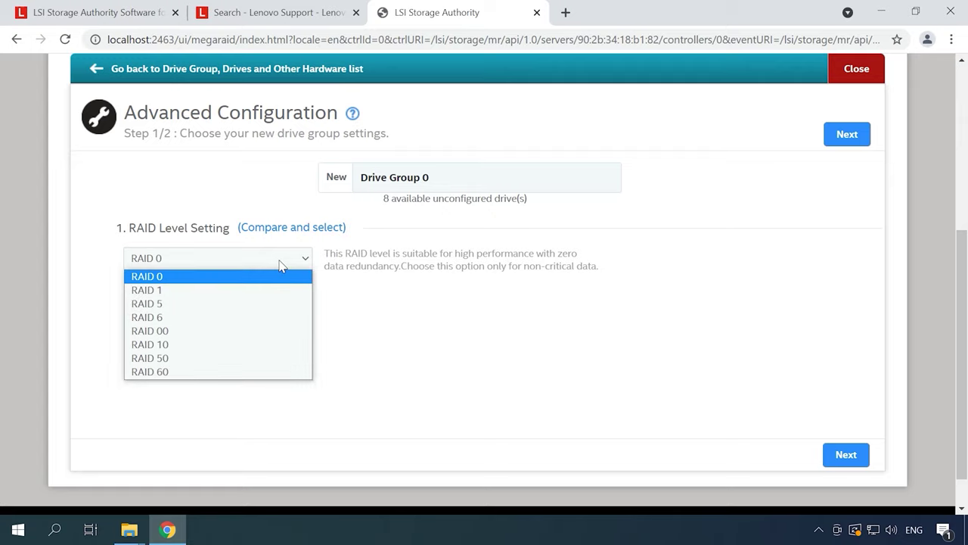
click(229, 371)
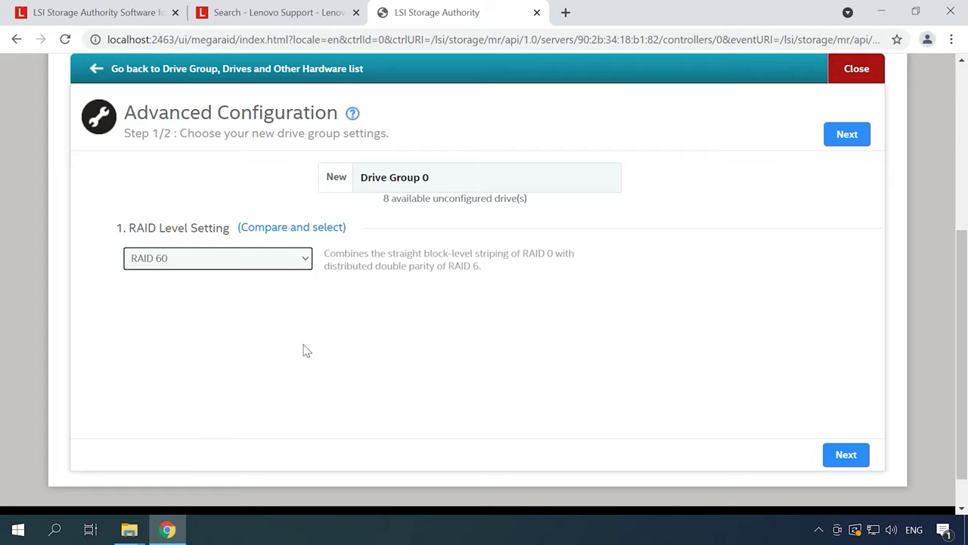
click(845, 463)
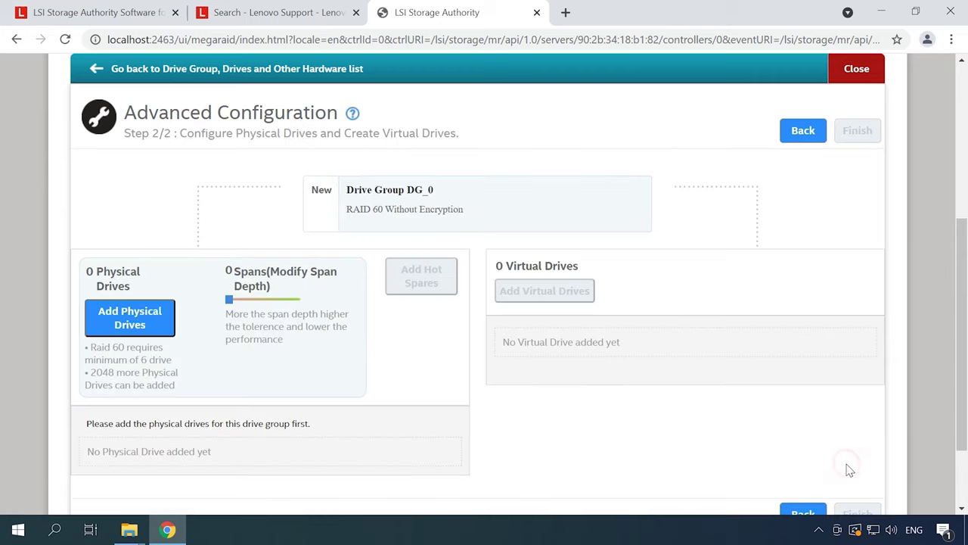
- Add all eight unconfigured drives, EN_252 slots 0 to 7, as physical drives of the RAID 60 drive group
click(133, 332)
click(132, 327)
scroll(158, 334, up, 3)
scroll(158, 334, down, 1)
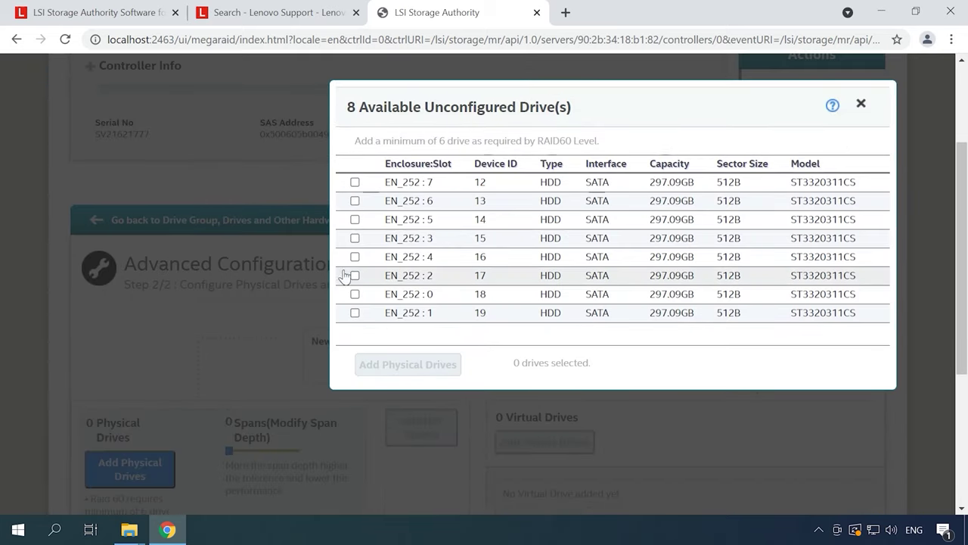
click(355, 182)
click(354, 201)
click(354, 220)
click(355, 238)
click(355, 257)
click(355, 276)
click(355, 294)
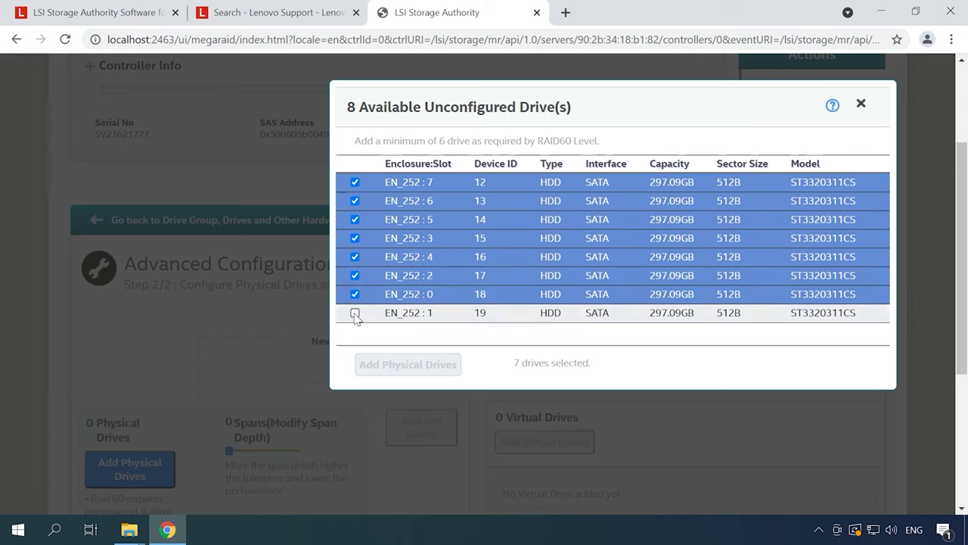
click(355, 312)
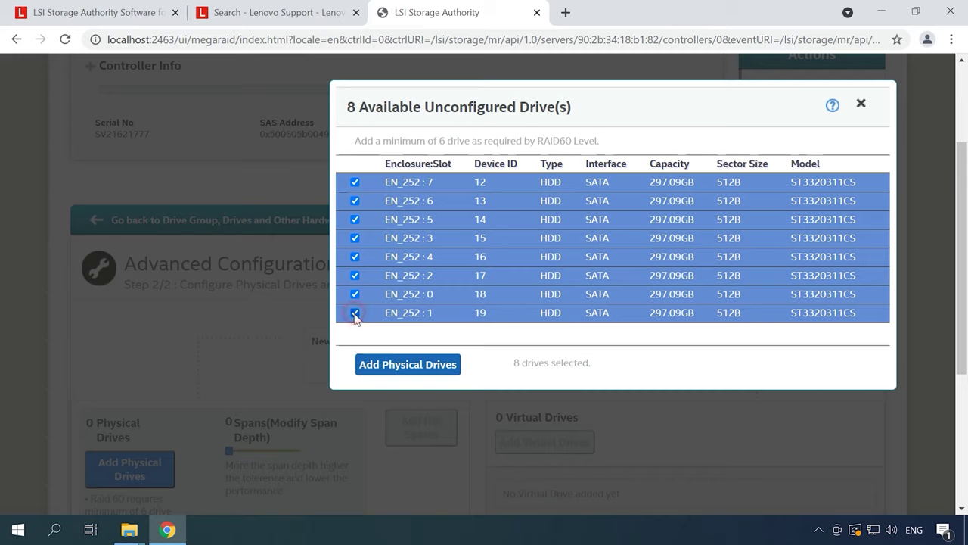
click(423, 374)
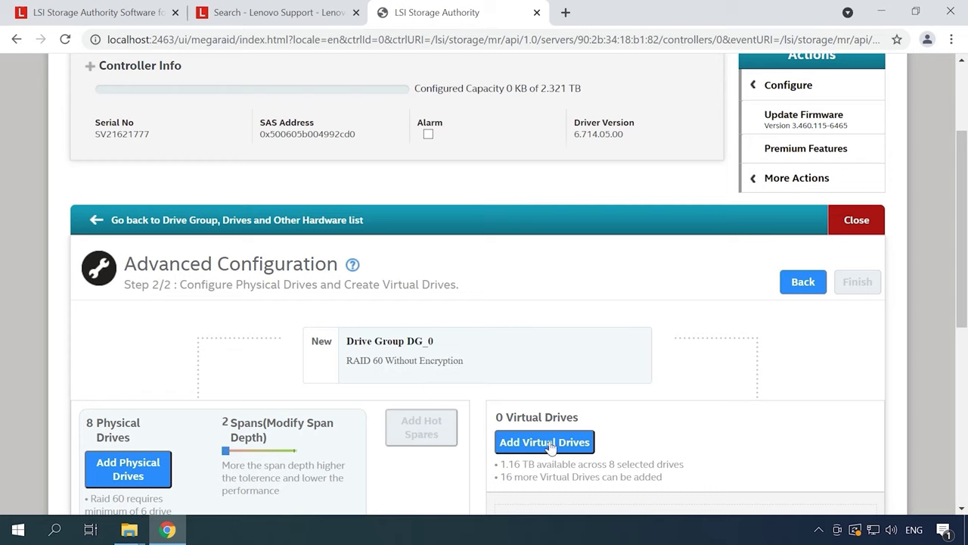
- Start a virtual drive for the RAID 60 drive group, keep the 128 KB strip size, and set the initialization state to Fast Initialization
scroll(547, 452, down, 2)
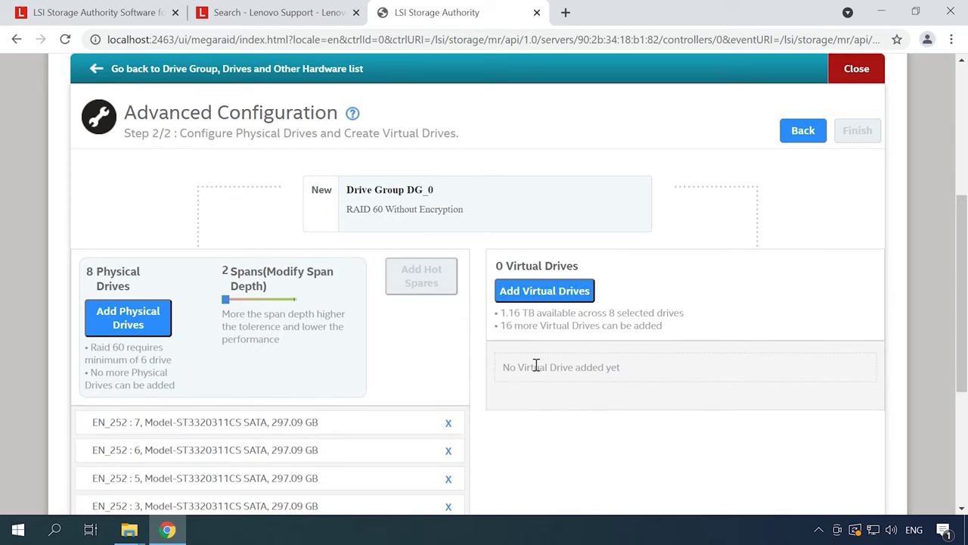
scroll(537, 366, down, 2)
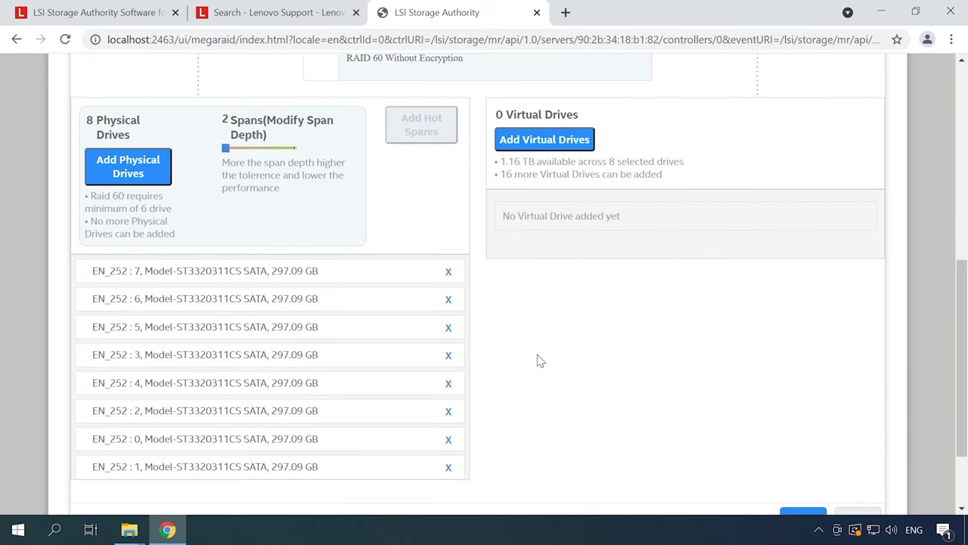
click(554, 146)
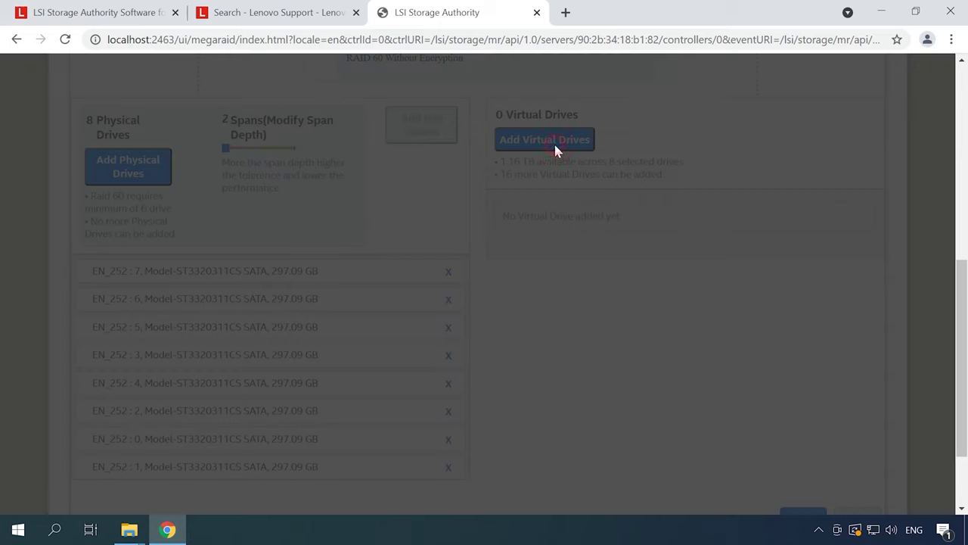
scroll(555, 149, up, 4)
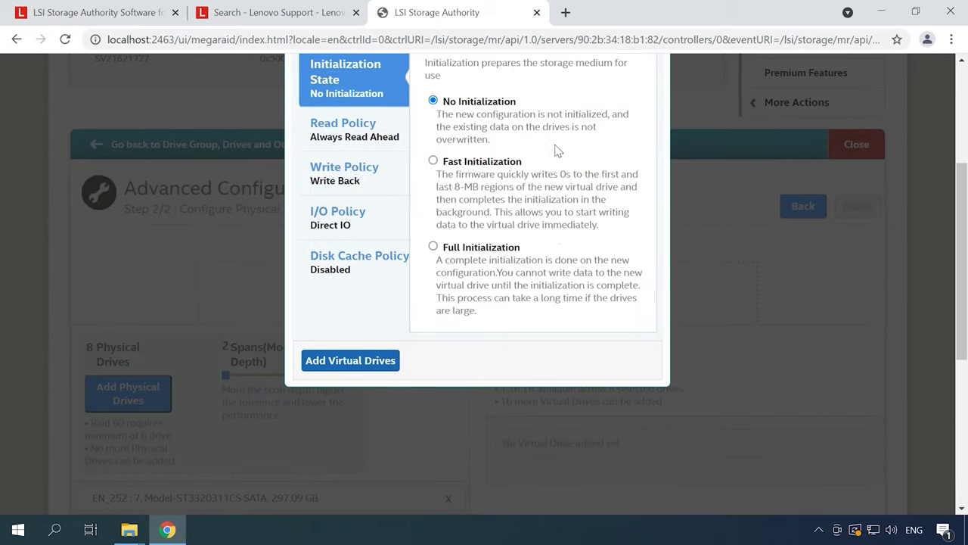
scroll(556, 145, up, 2)
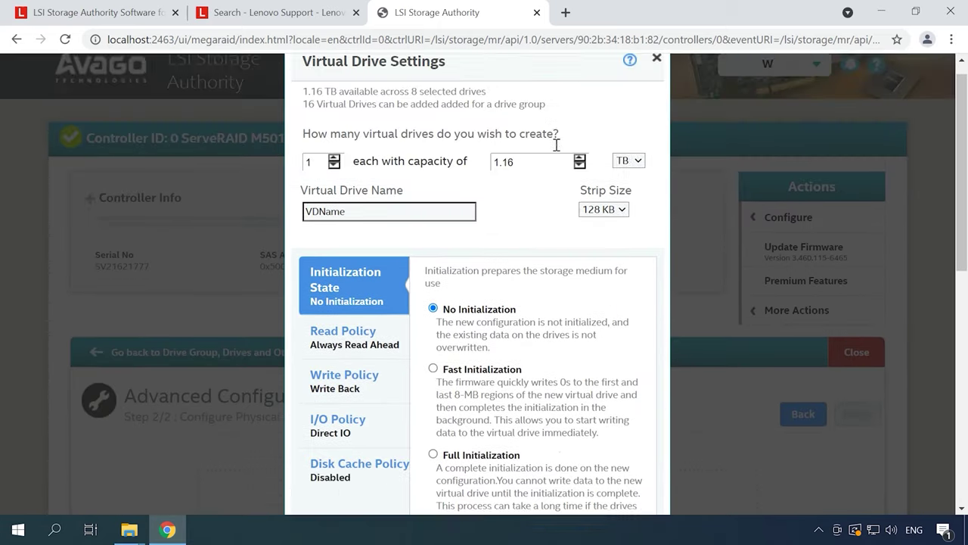
drag(517, 106, 492, 106)
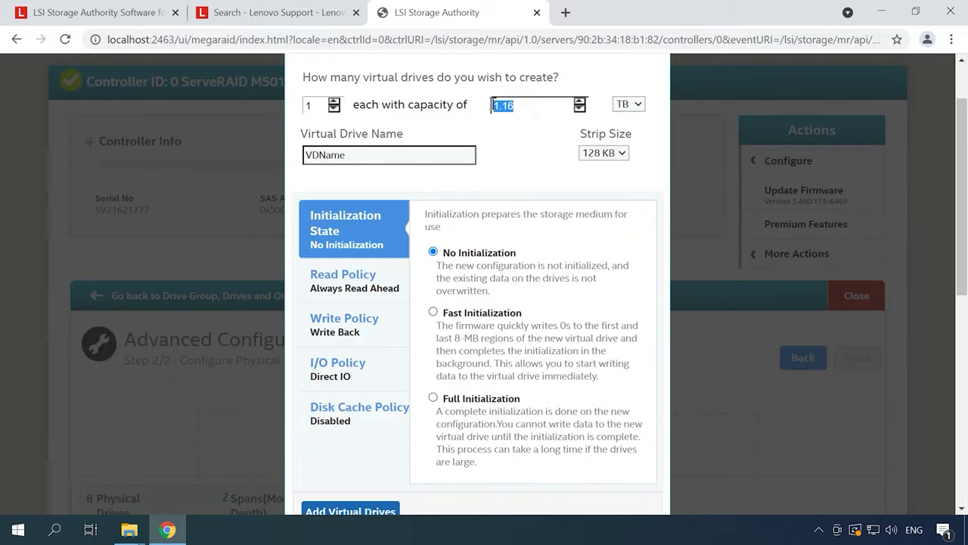
drag(372, 153, 311, 156)
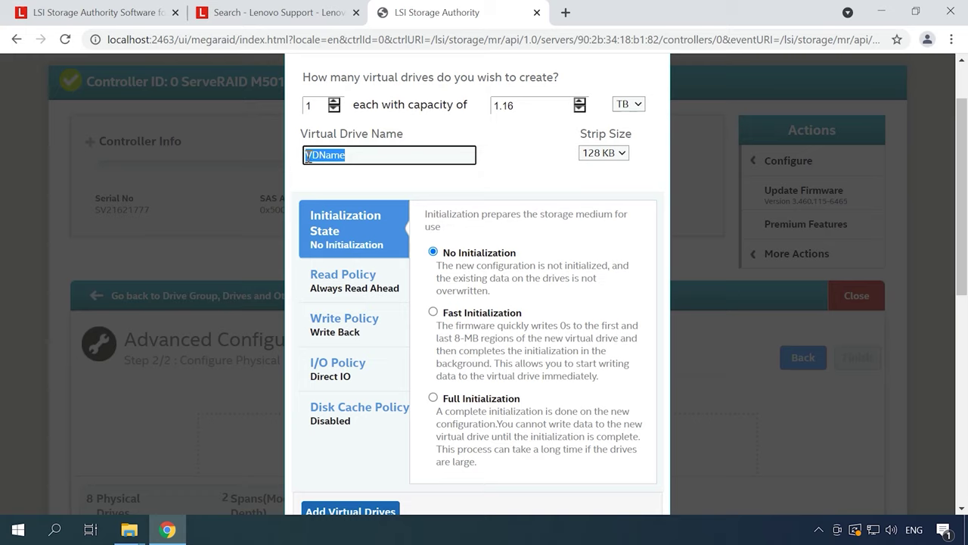
click(619, 155)
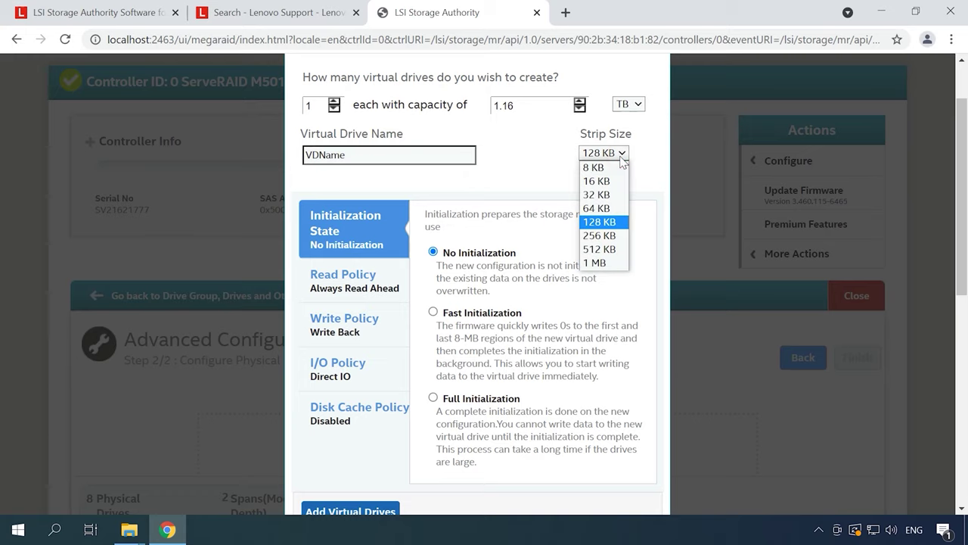
click(622, 158)
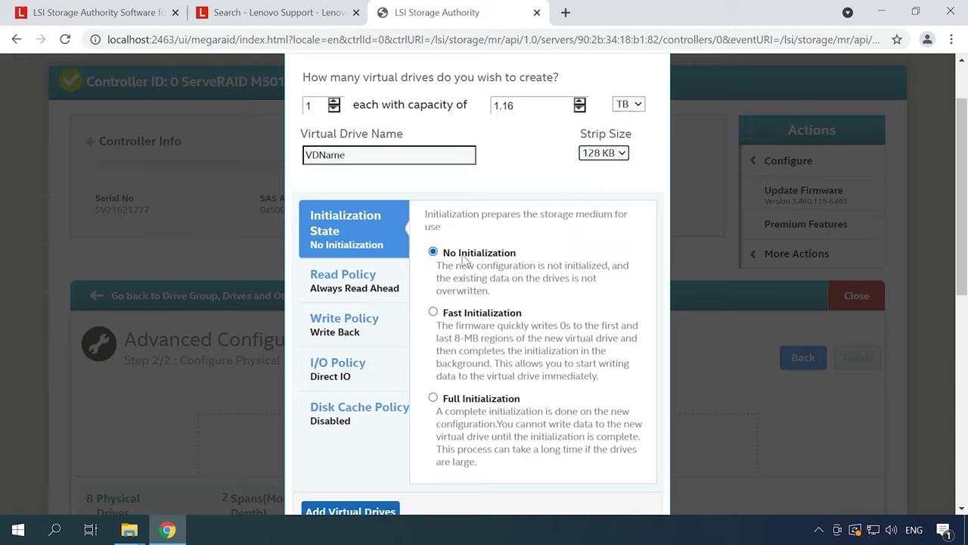
click(433, 312)
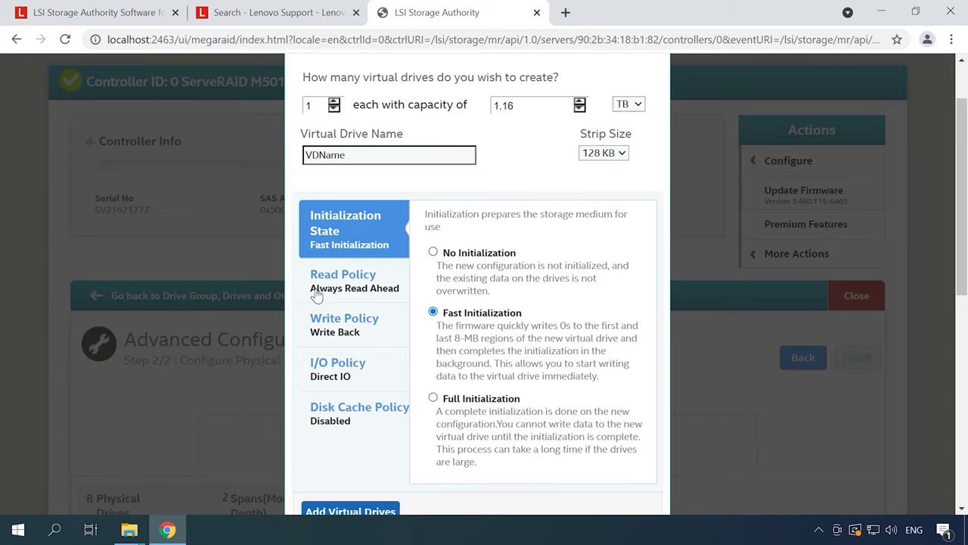
- Go through the virtual drive's read, write, I/O and disk cache policies without changing them, and add the virtual drive
click(361, 287)
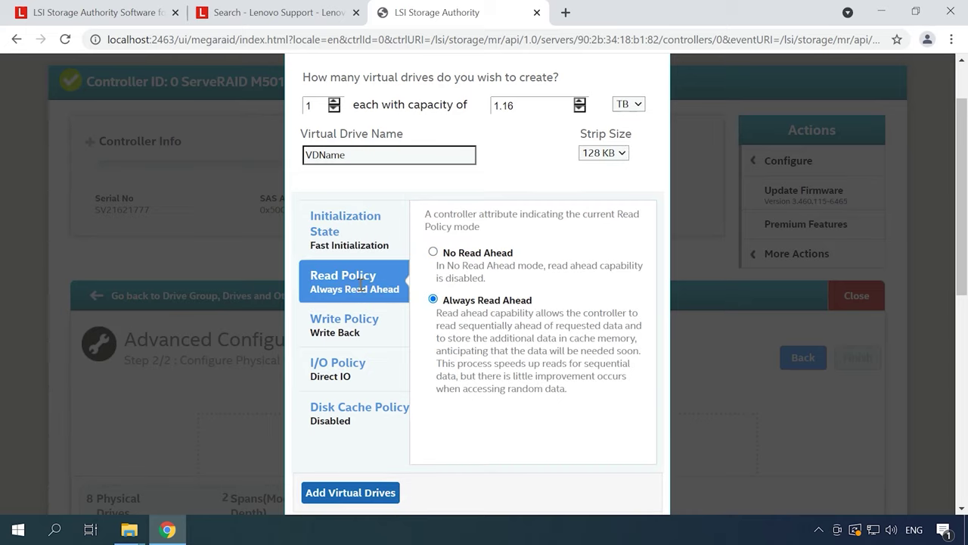
click(364, 336)
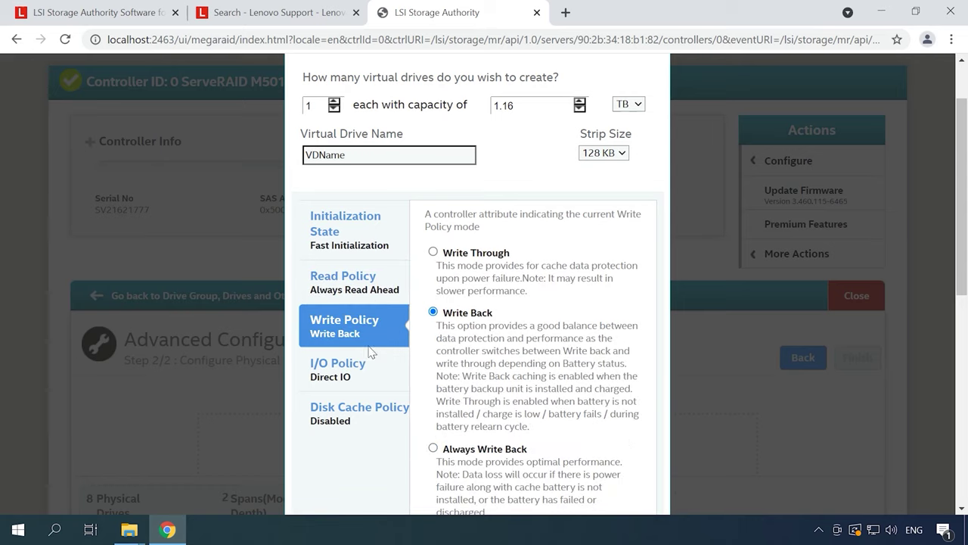
click(367, 366)
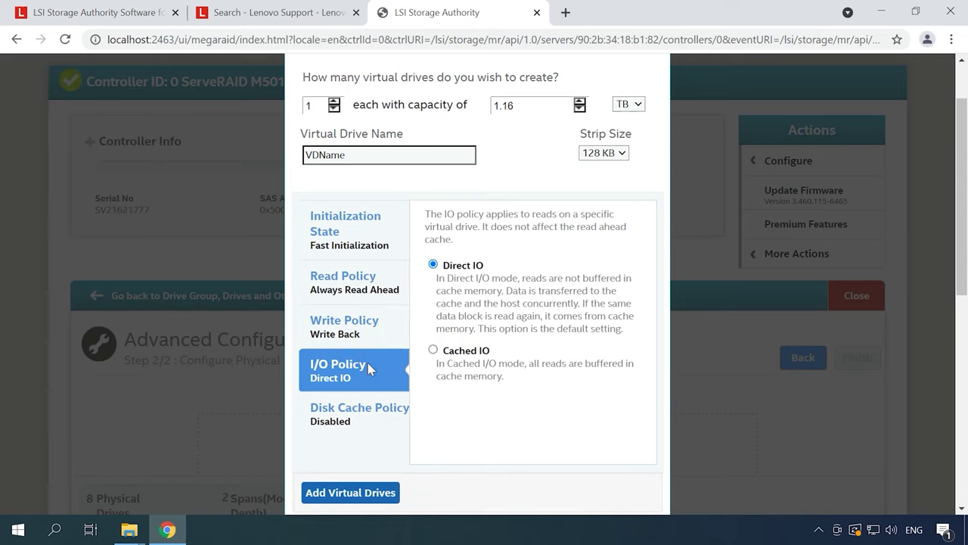
click(360, 408)
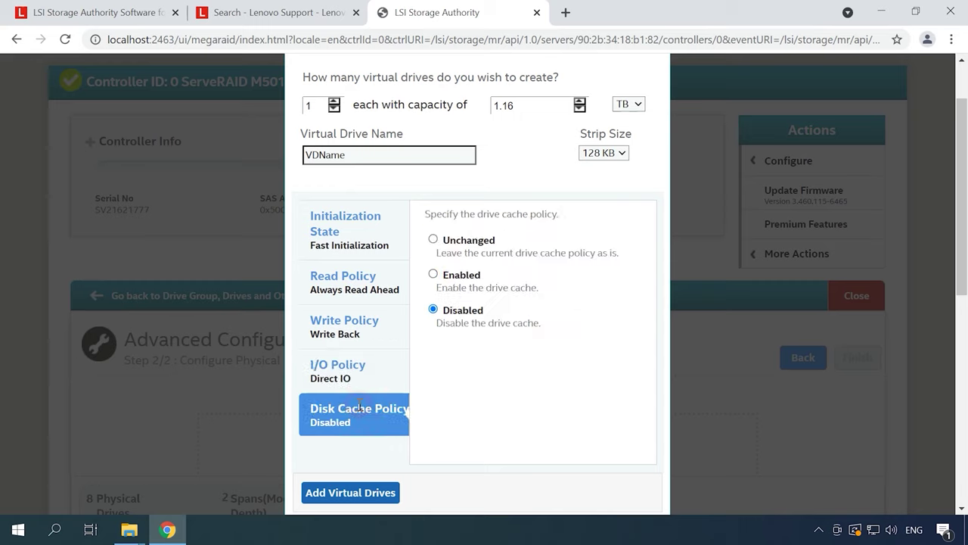
click(350, 492)
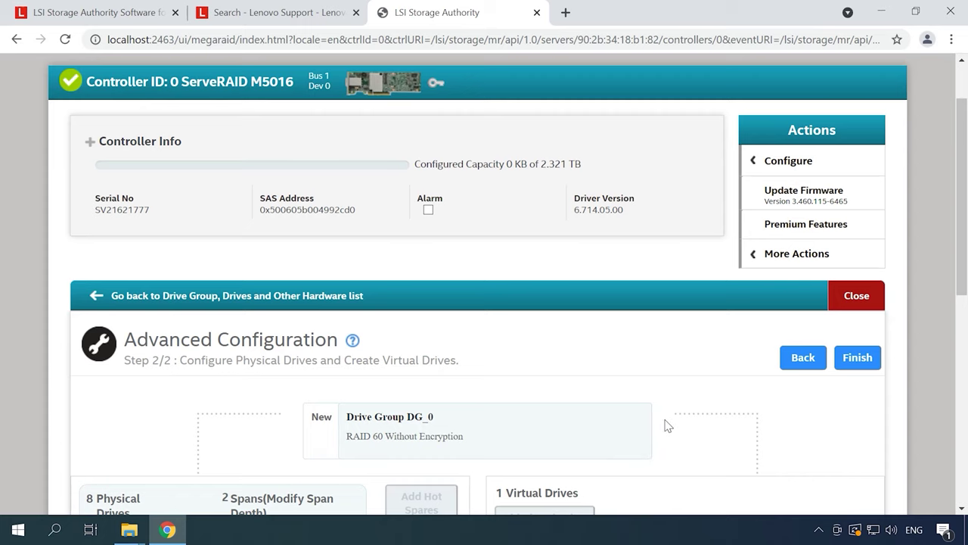
- Finish the Advanced Configuration to create the RAID 60 drive group, and close the wizard
scroll(668, 426, down, 2)
scroll(665, 425, down, 4)
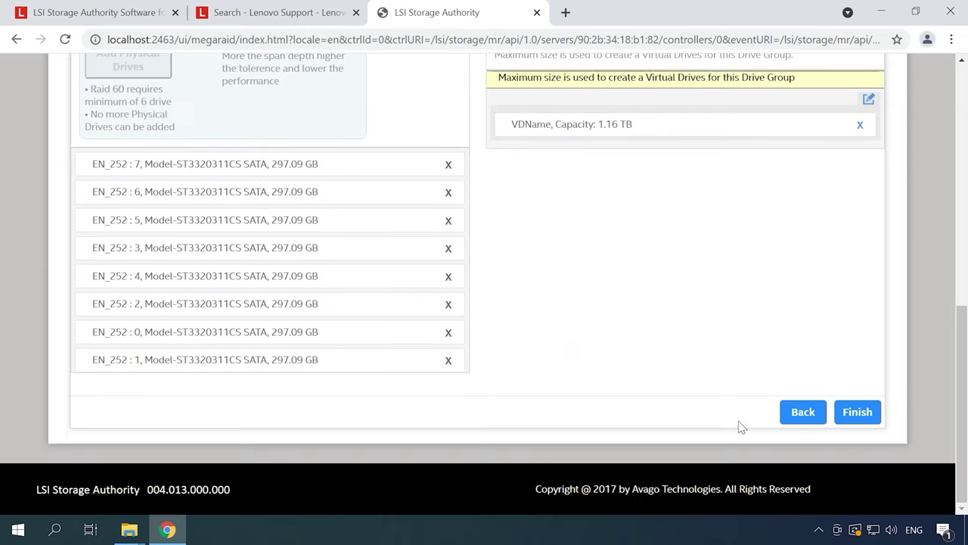
click(869, 419)
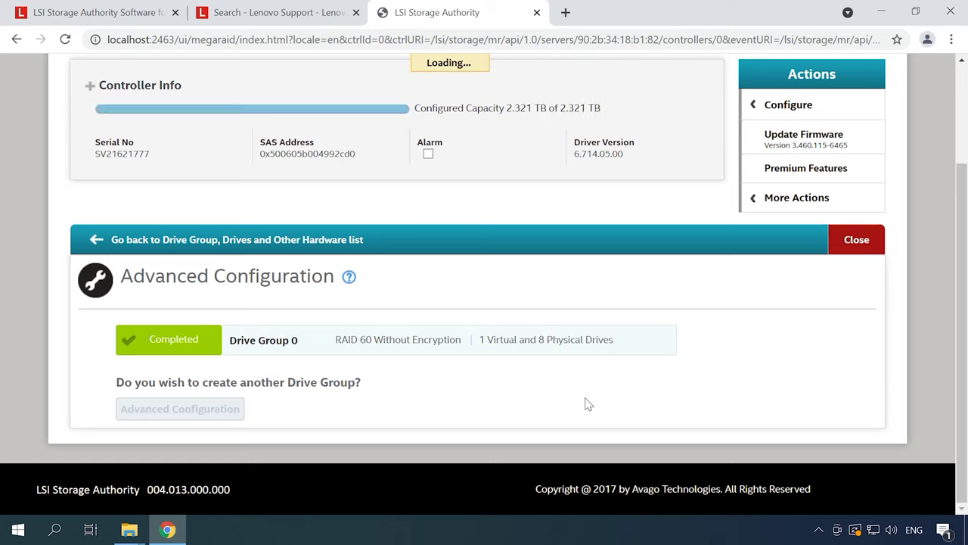
click(847, 249)
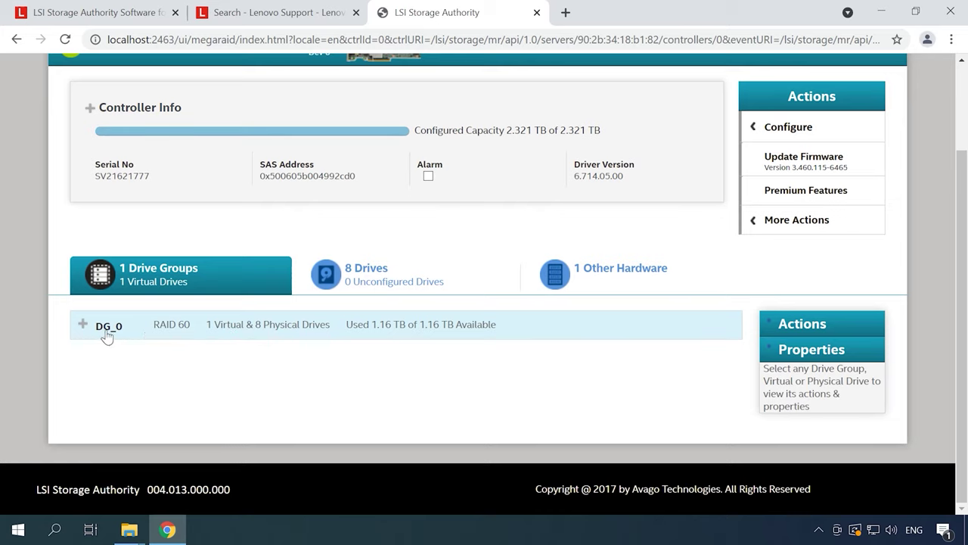
- Expand drive group DG_0 and examine its virtual drives, physical drives and span drives, and look at the controller's additional actions
click(83, 324)
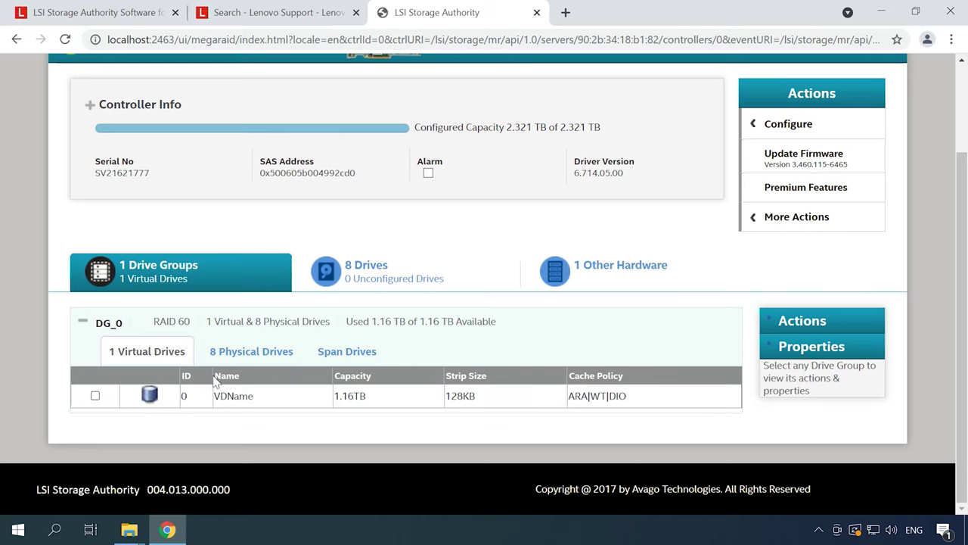
click(257, 355)
scroll(259, 364, down, 2)
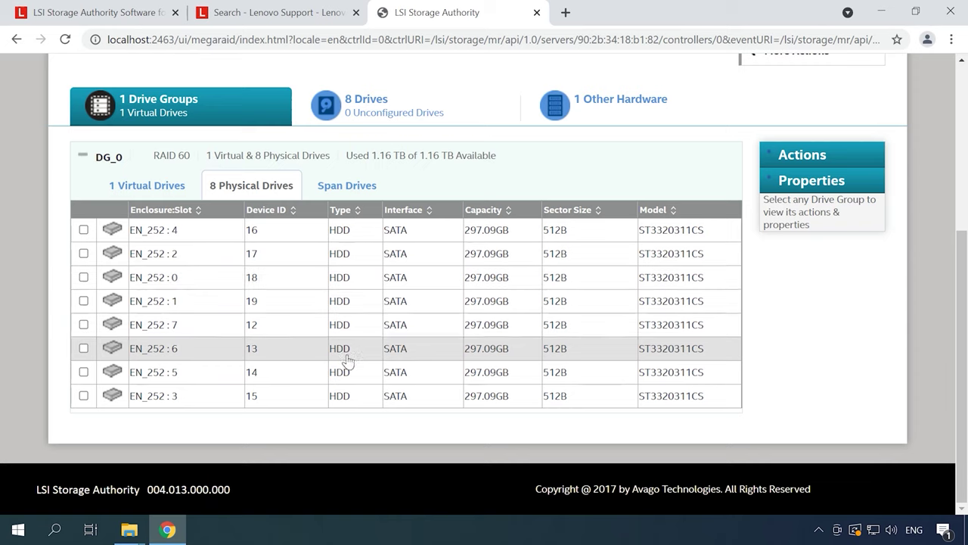
click(353, 188)
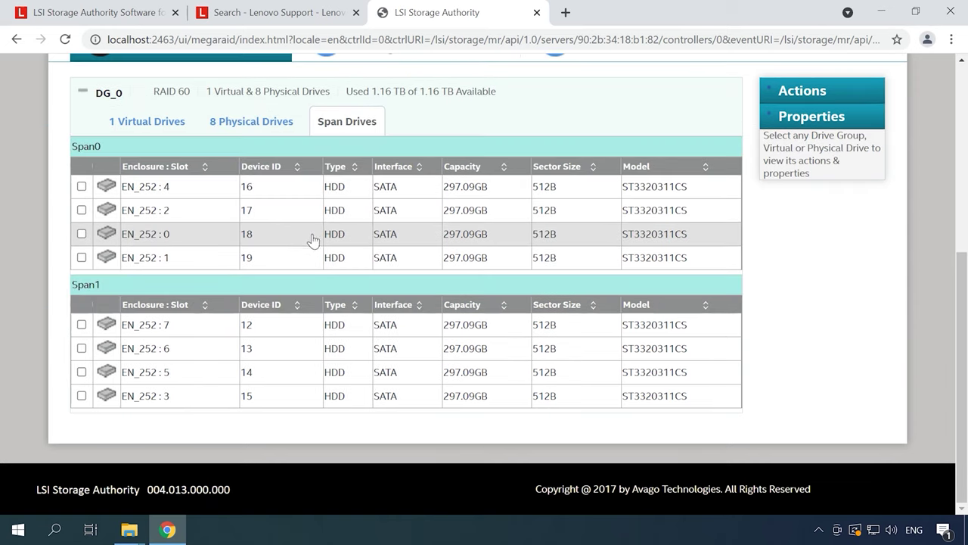
scroll(506, 283, up, 1)
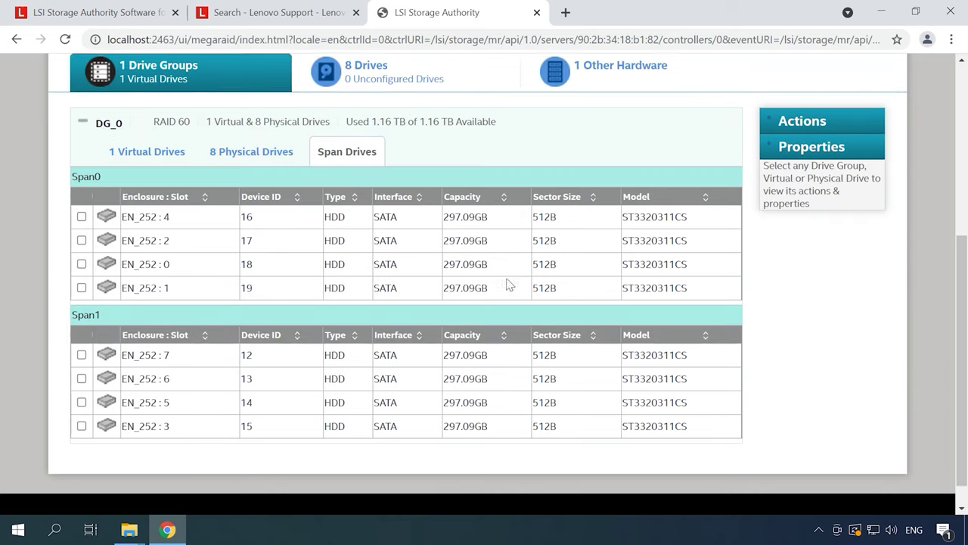
scroll(771, 179, up, 1)
scroll(771, 178, up, 2)
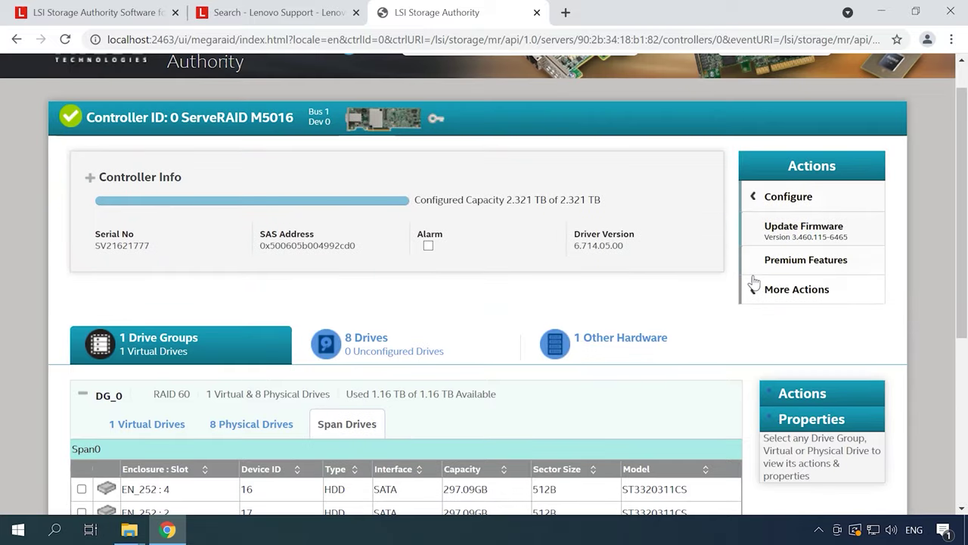
click(764, 289)
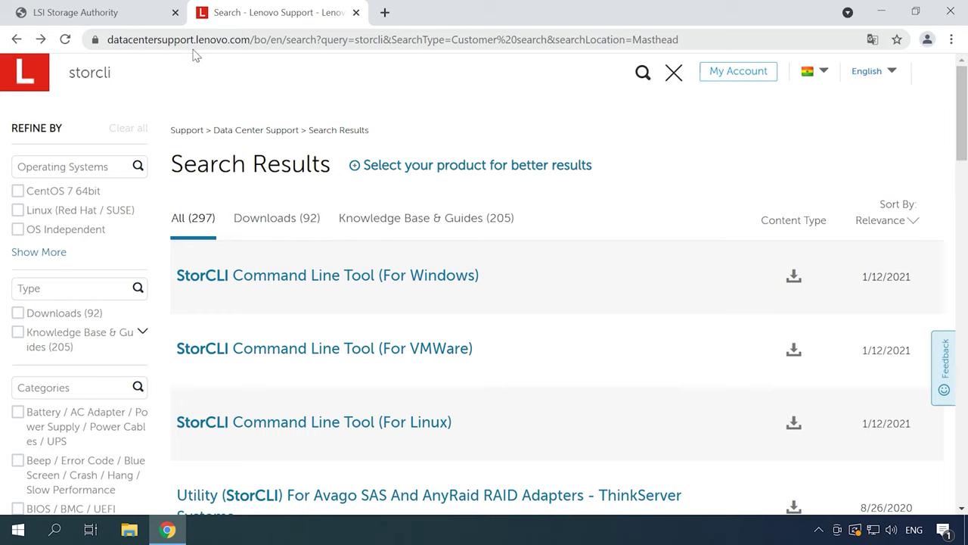
- Search Lenovo Data Center Support for storcli, limit the results to downloads, and open StorCLI Command Line Tool (For Windows)
click(549, 80)
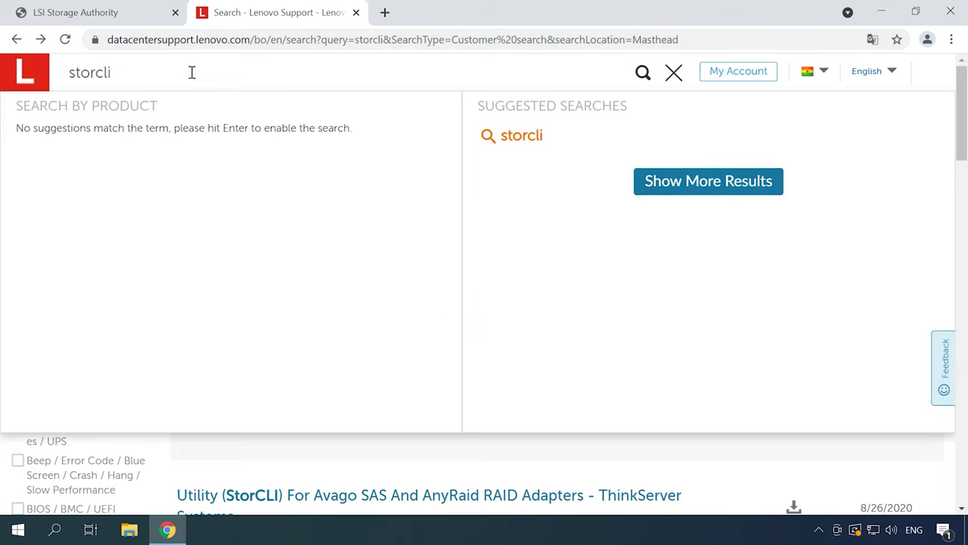
drag(190, 71, 66, 73)
click(642, 73)
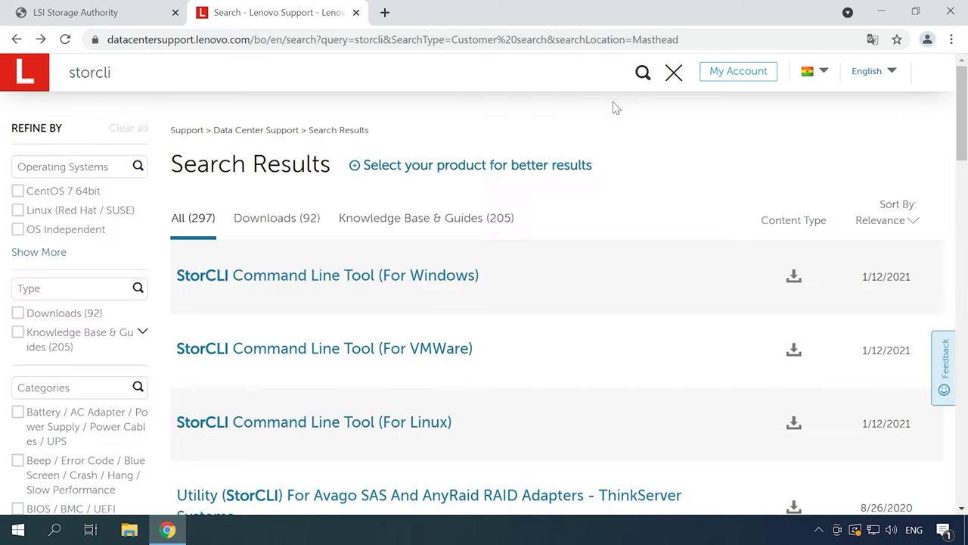
click(307, 219)
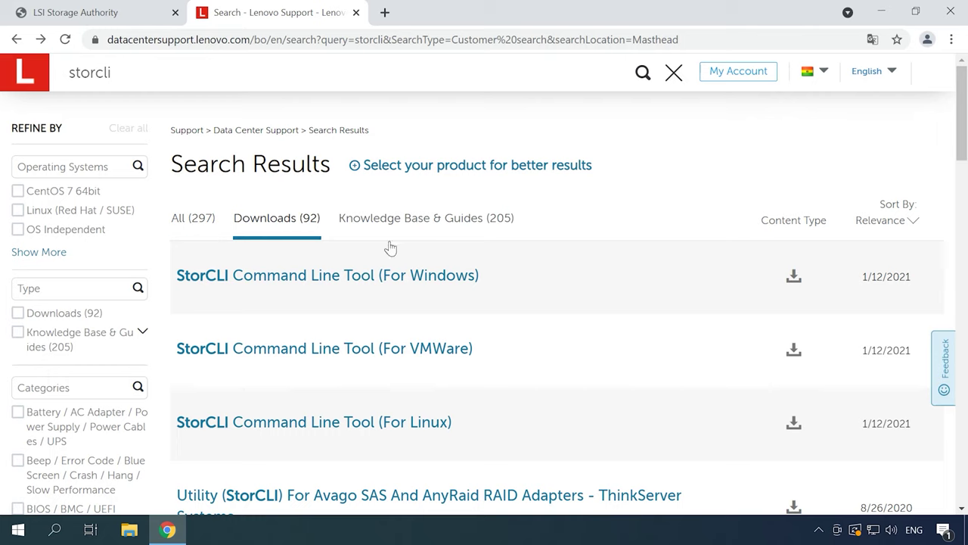
click(435, 277)
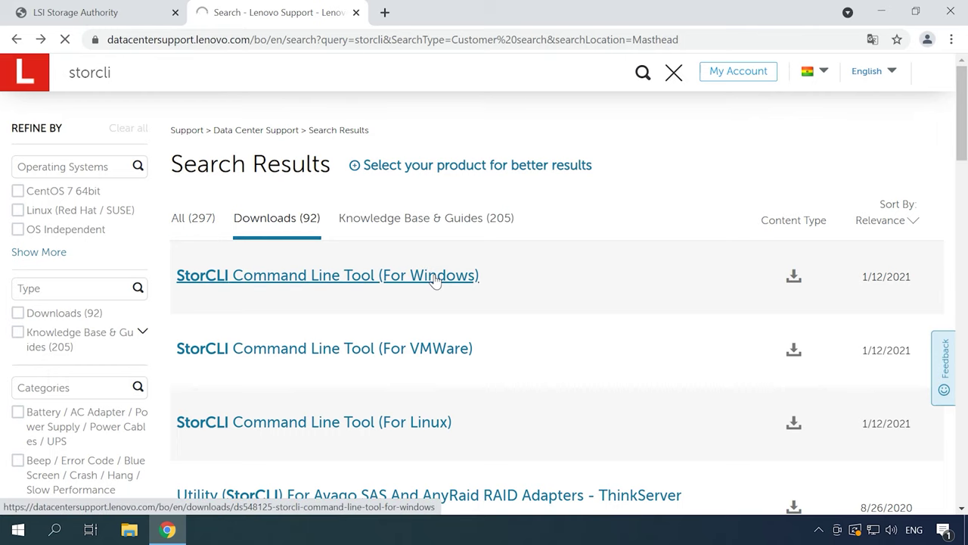
- Download the StorCLI command line tool zip archive, version 007.1510.0000.0000-0, for Windows
scroll(435, 280, down, 1)
scroll(435, 280, down, 1)
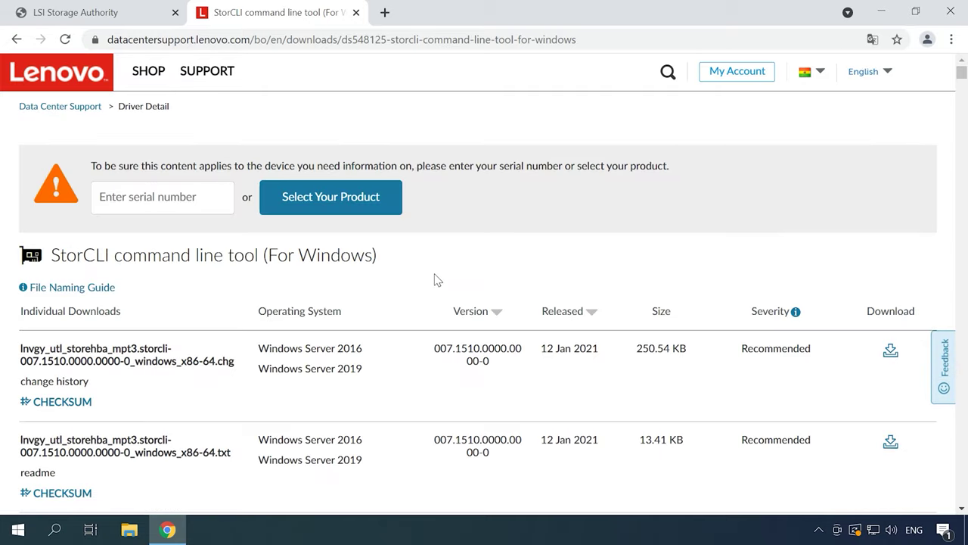
scroll(430, 289, down, 4)
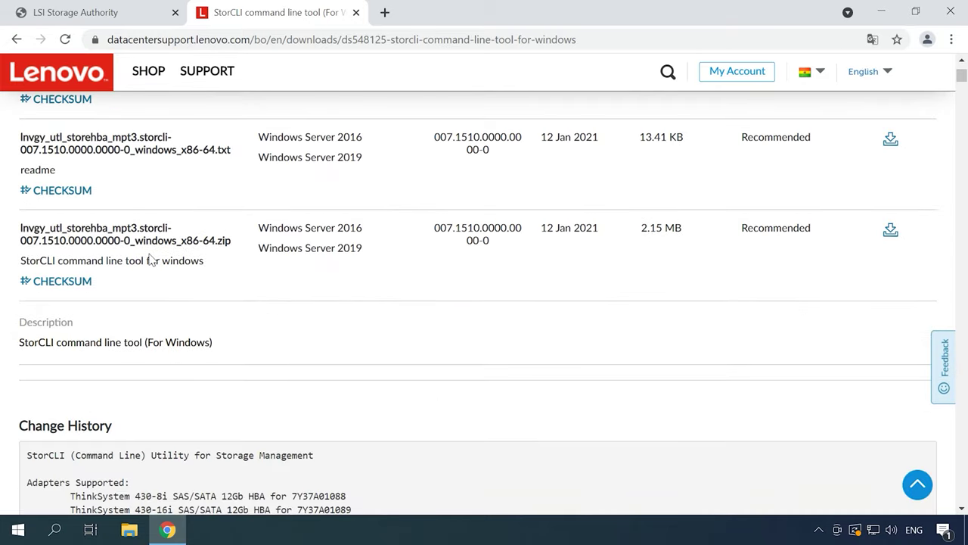
click(888, 232)
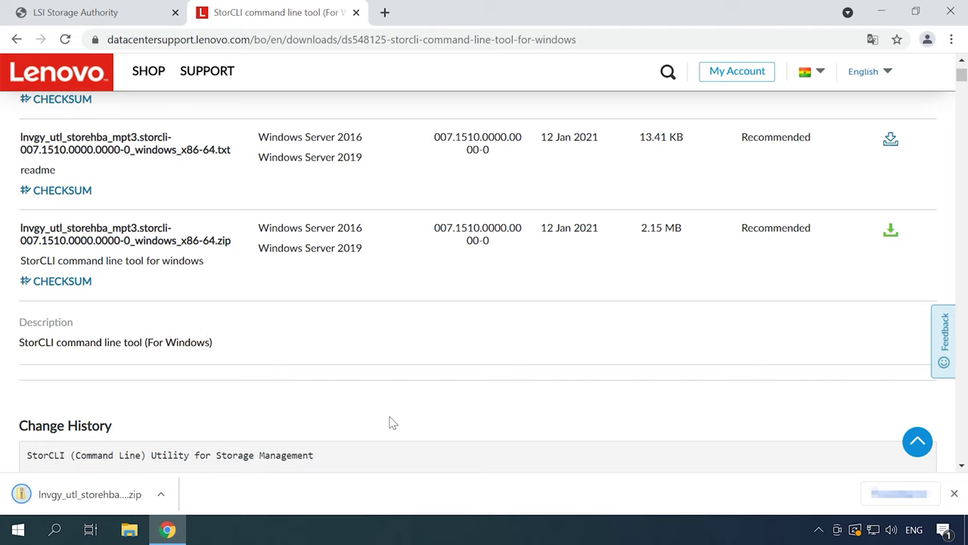
- Show the downloaded StorCLI zip archive in its folder and extract all its files to the suggested destination
right_click(104, 488)
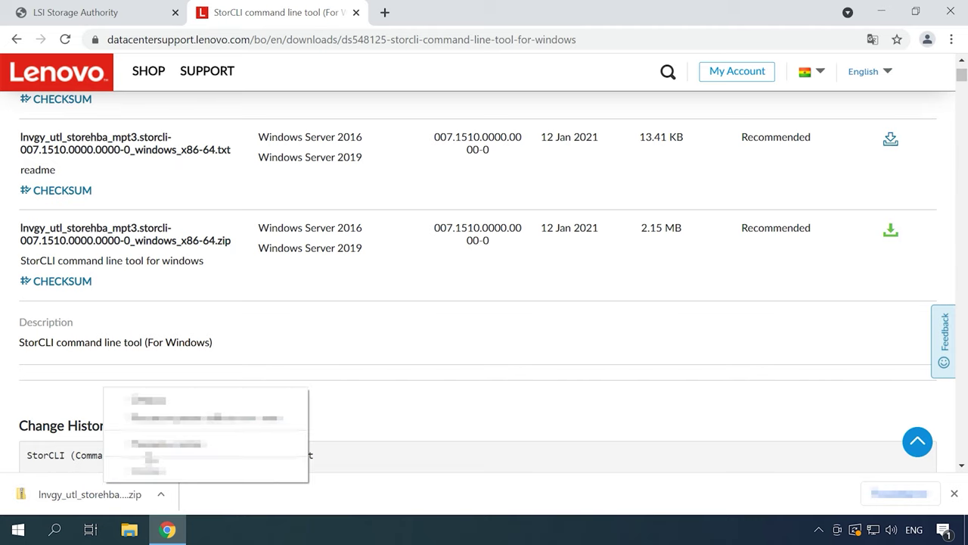
click(148, 449)
right_click(217, 119)
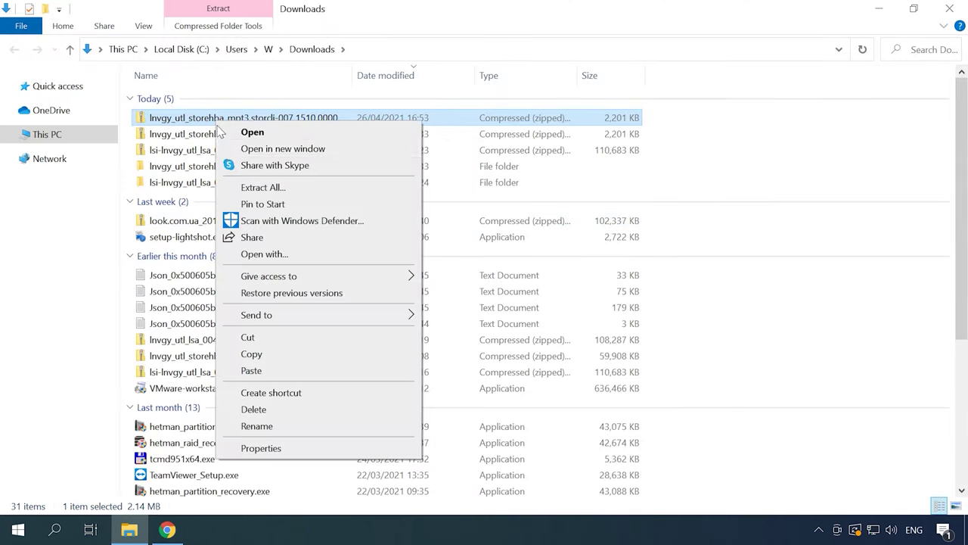
click(274, 189)
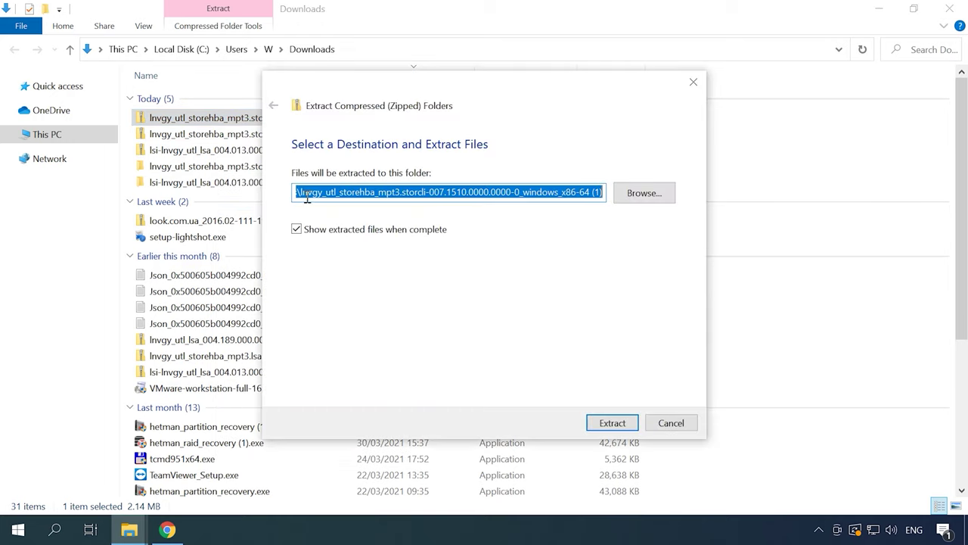
click(625, 430)
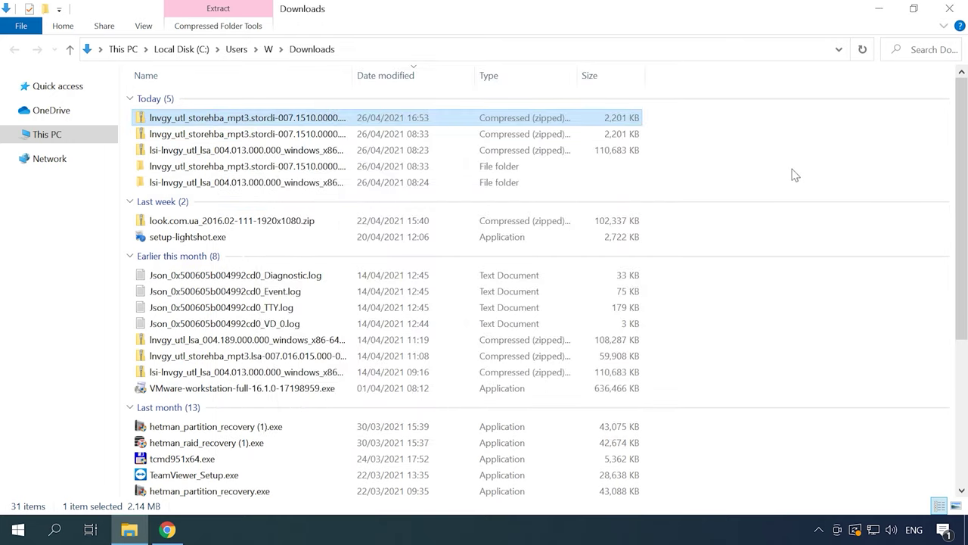
- Close the Downloads folder, minimize the browser, and open the extracted StorCLI folder on the desktop down to the subfolder containing storcli64.exe
click(949, 9)
click(881, 10)
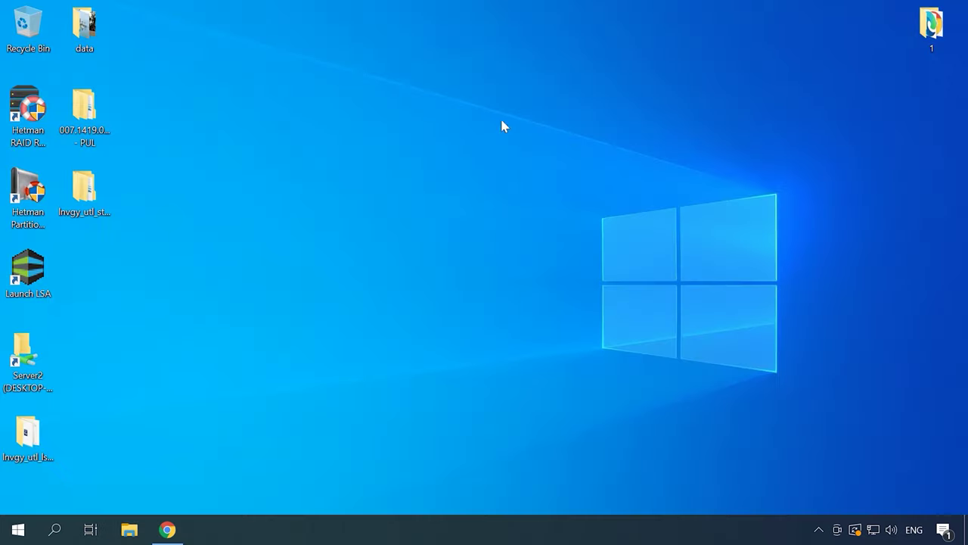
click(87, 193)
double_click(91, 198)
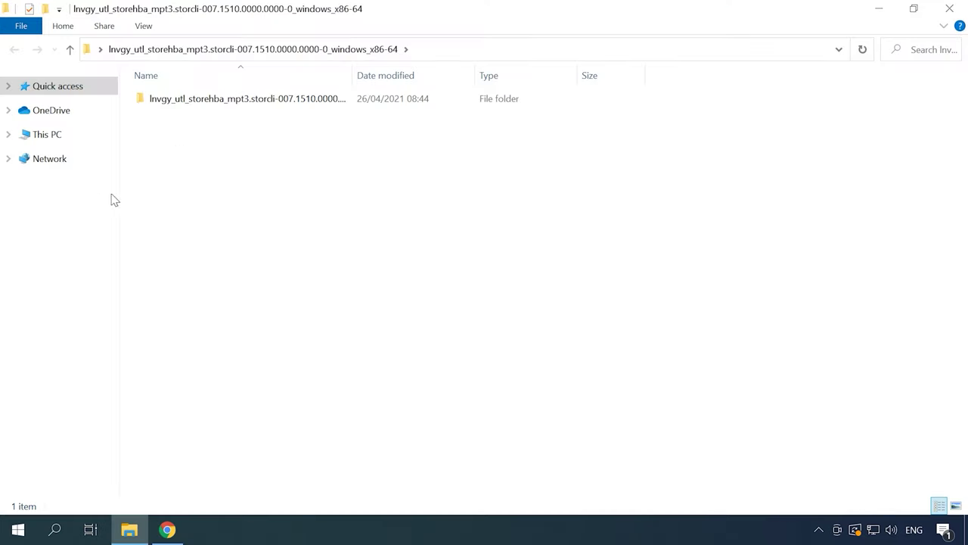
double_click(193, 102)
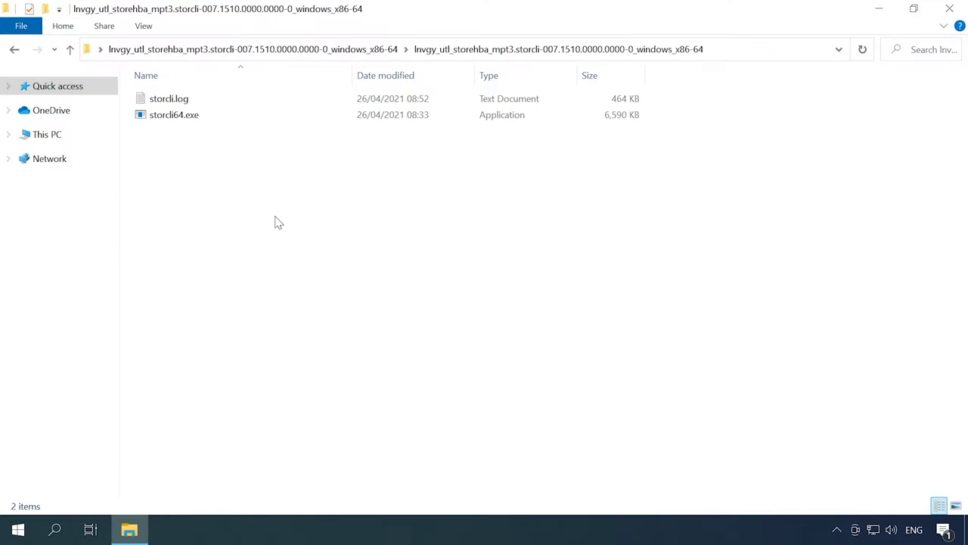
- Open Command Prompt as administrator and maximize its window
click(47, 535)
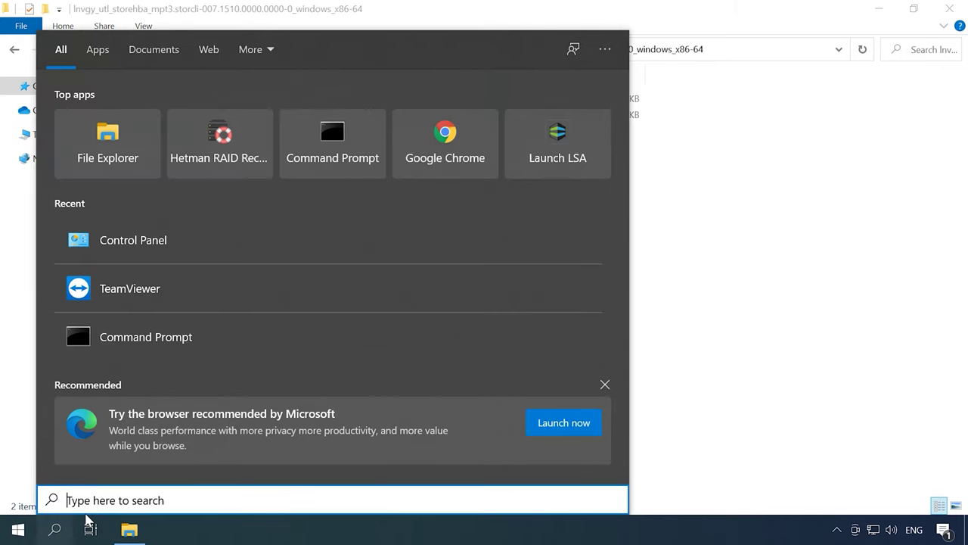
right_click(156, 351)
click(224, 368)
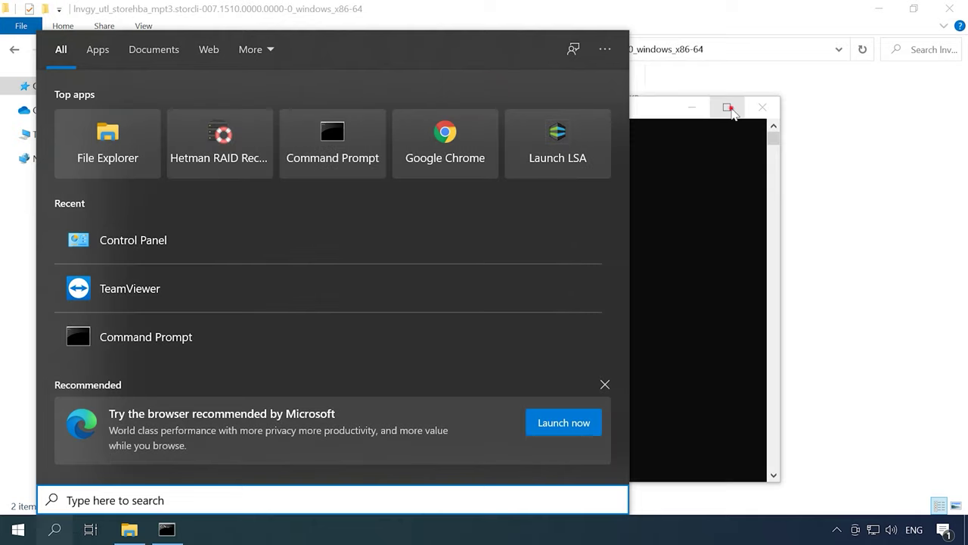
click(731, 110)
- Change the Command Prompt directory with cd to the copied path of the folder containing storcli64.exe
text(cd)
click(129, 529)
click(727, 50)
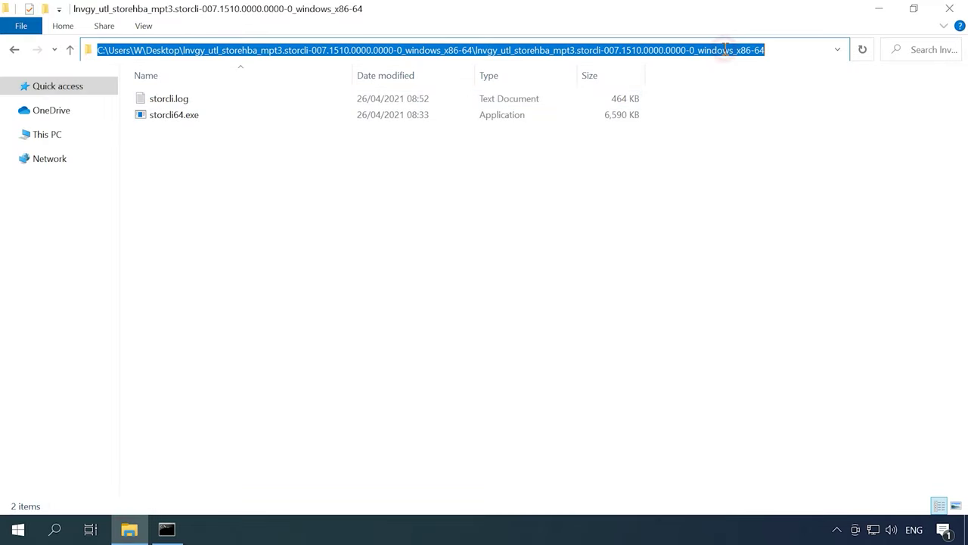
right_click(726, 50)
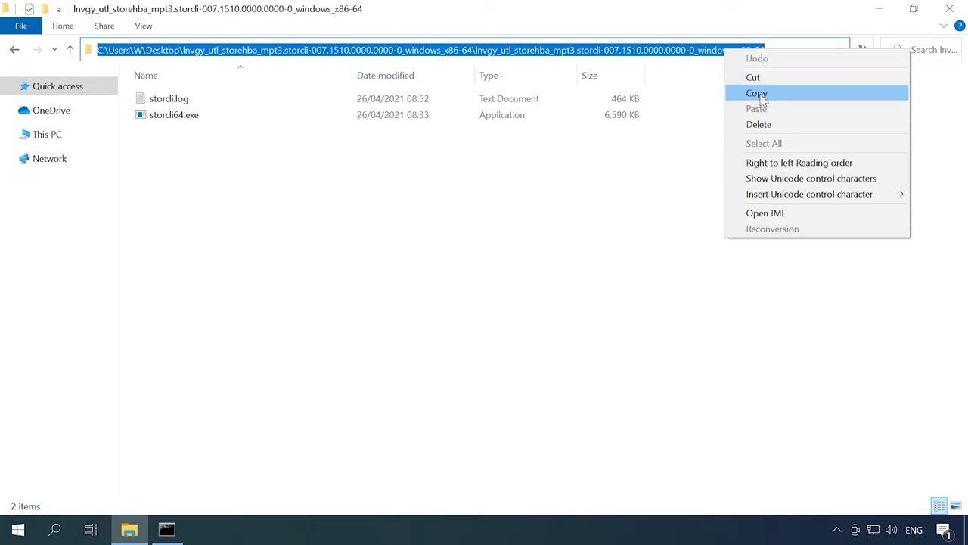
click(759, 93)
click(166, 529)
key(ctrl+v)
key(Return)
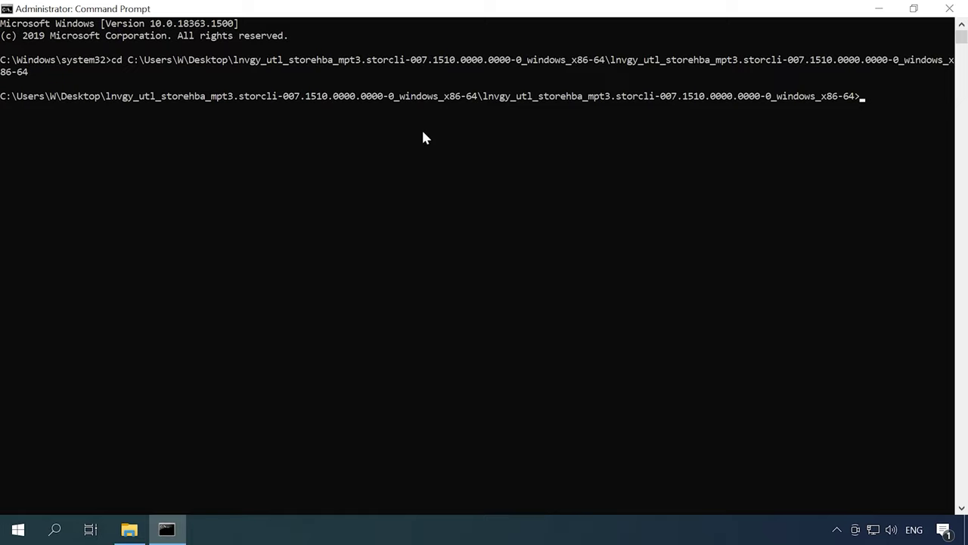
- List the available StorCLI commands with storcli64.exe -help and view the controller overview with storcli64.exe show all
text(storcli64.exe -help)
key(Return)
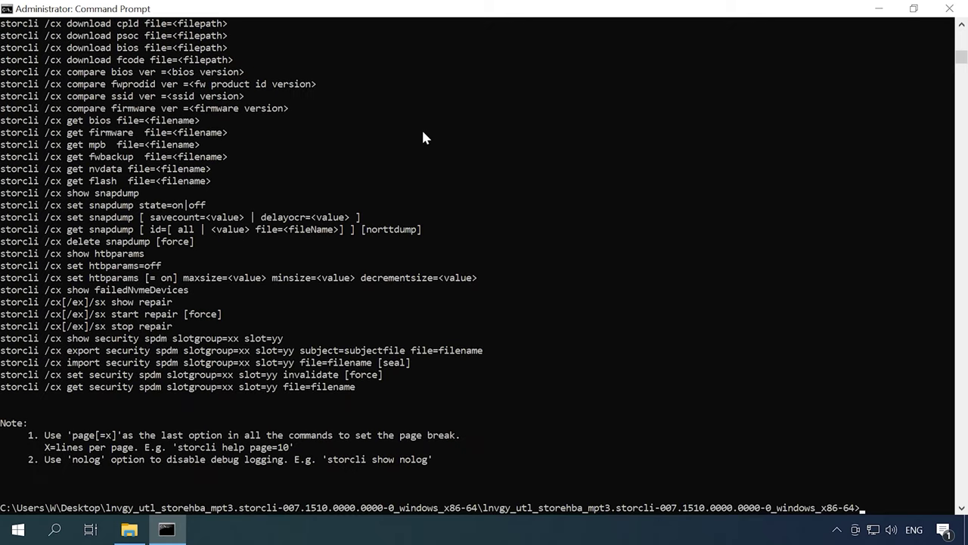
text(storcli64.exe s)
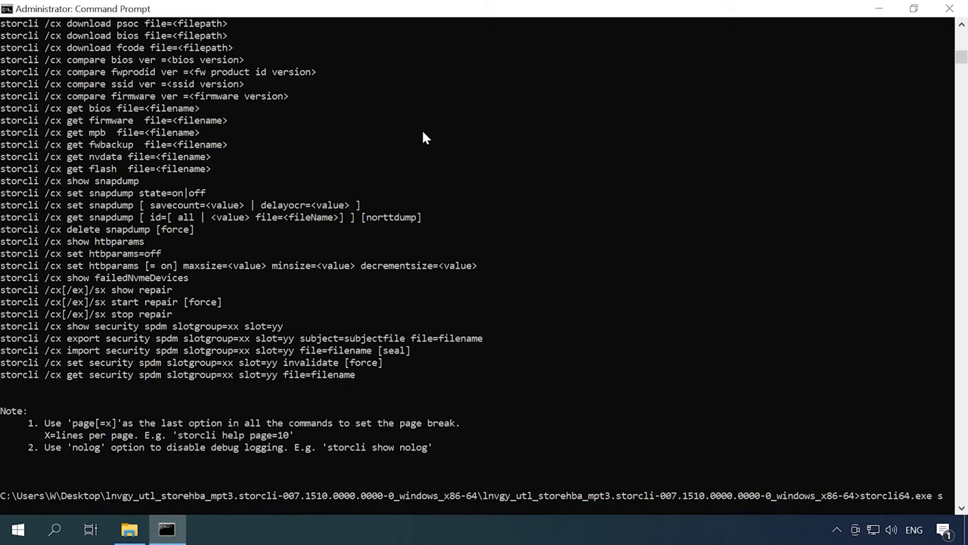
text(how all)
key(Return)
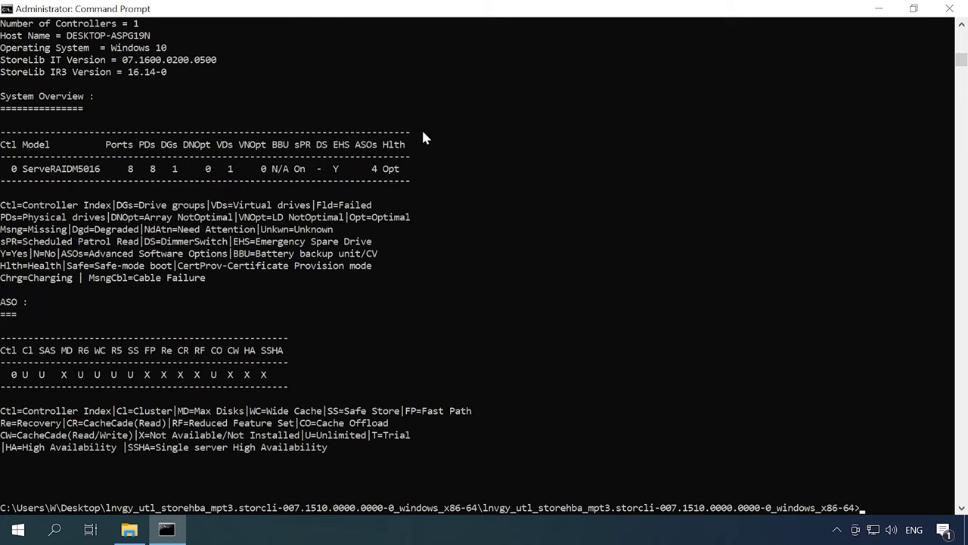
- View the information on all physical drives of controller 0 with storcli64.exe /c0 /eall /sall show
text(storcli64.exe /)
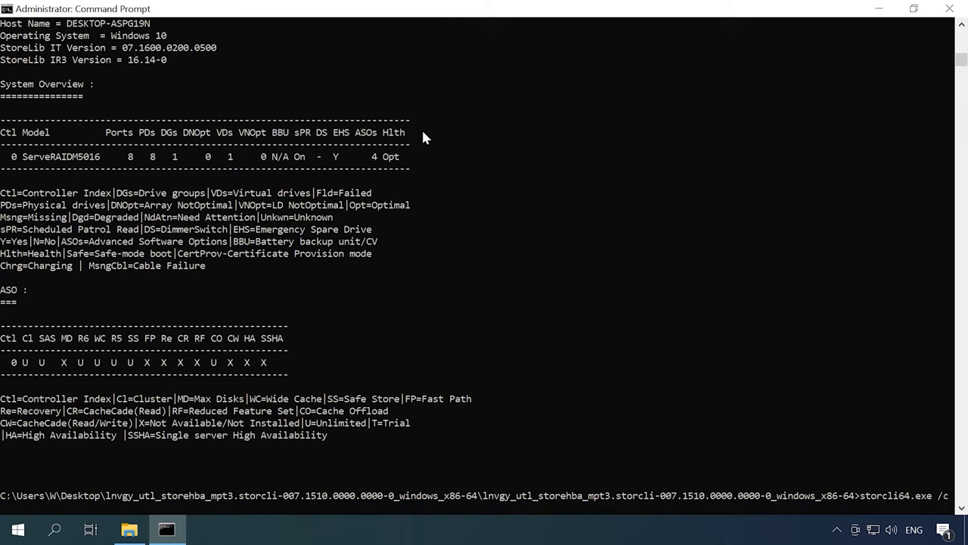
text(c0 /eall /sall show)
key(Return)
- View controller 0's virtual drives with storcli64.exe /c0 /vall show, and their detailed properties with storcli64.exe /c0 /vall show all
text(storcli64.exe /c0 /)
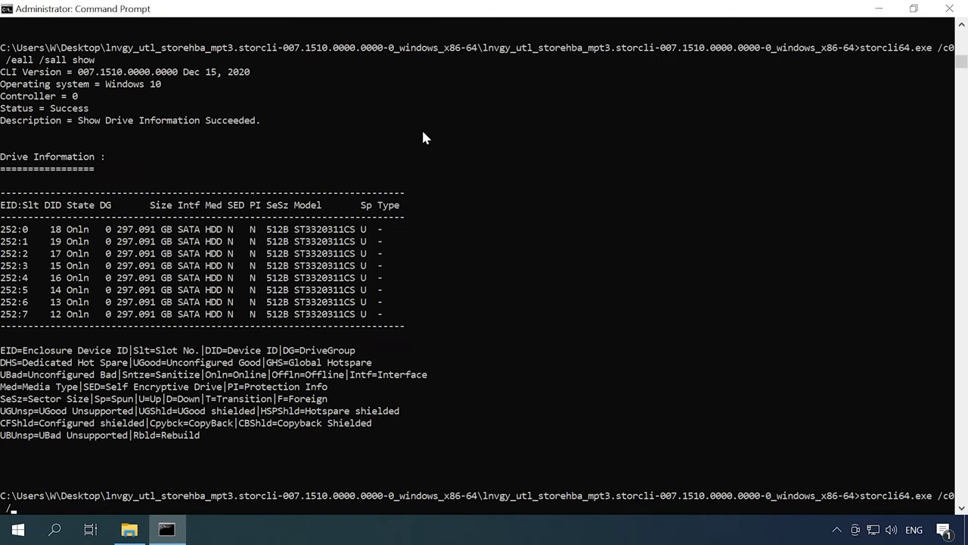
text(vall sh)
key(Return)
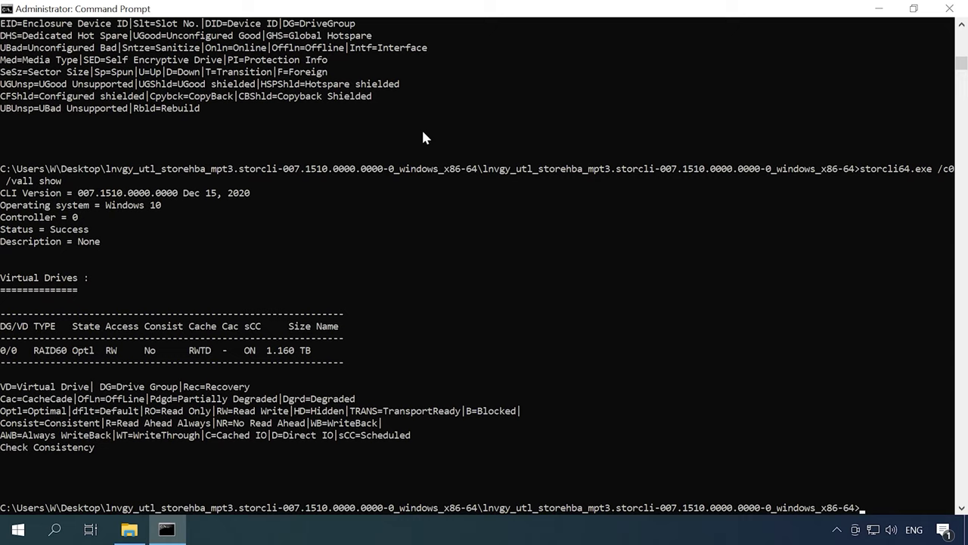
key(Up)
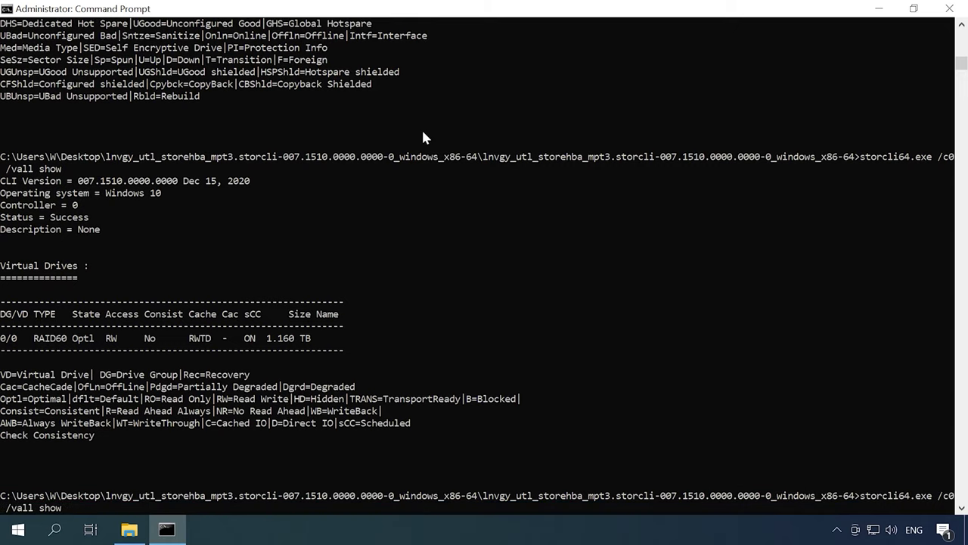
text(all)
key(Return)
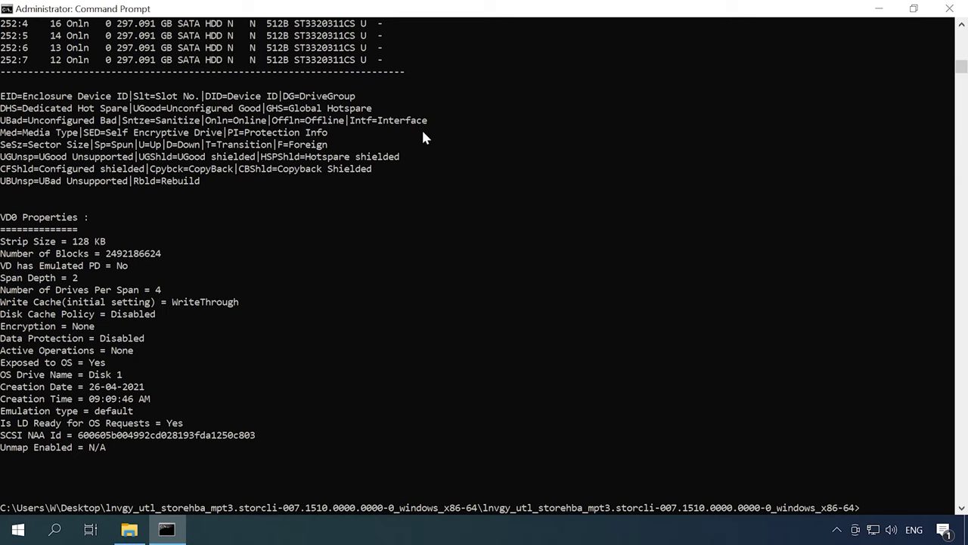
- Run storcli64.exe /c0 /v60 del force to delete the RAID 60 virtual drive from controller 0
text(storcli64.exe /c0 /v60)
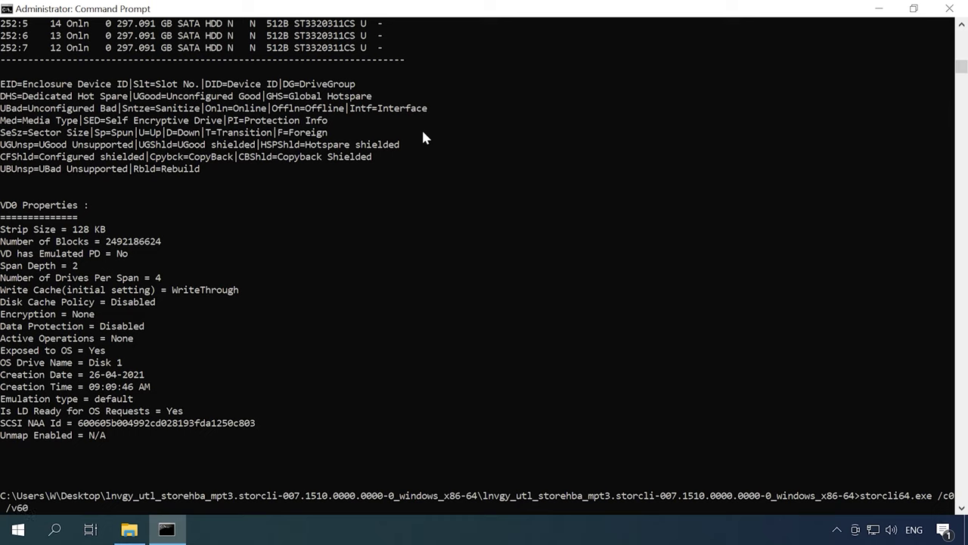
text( del force)
key(Return)
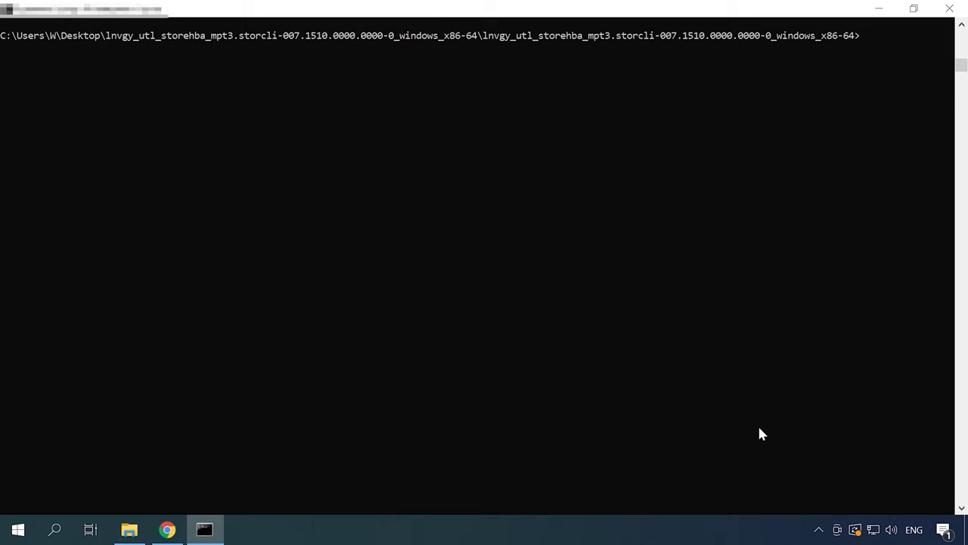
- Check controller 0 for remaining virtual drives after the deletion, using /vall show and /vall show all
key(ctrl+v)
key(Return)
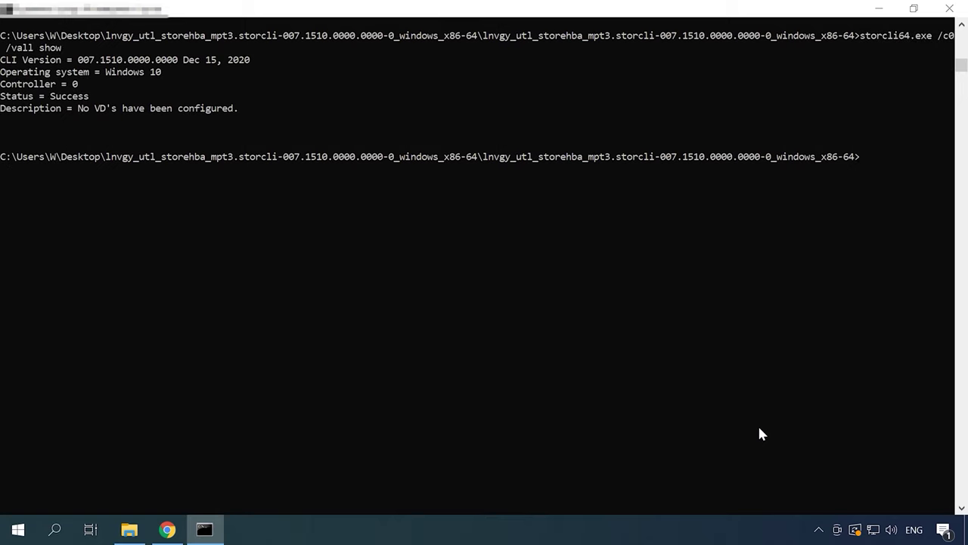
key(Up)
text(all)
key(Return)
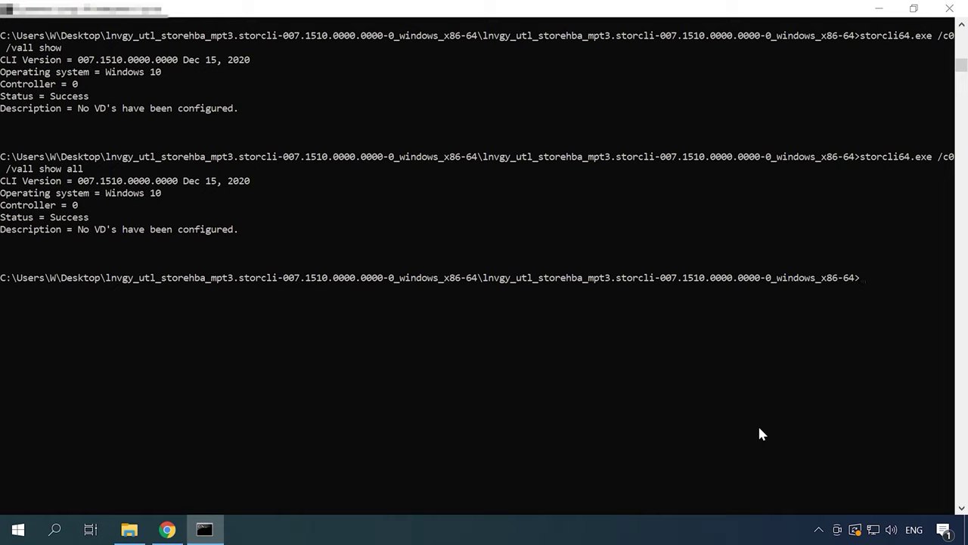
- Enter storcli64.exe /c0 add vd r60 Size=all name= as the beginning of the command for a new RAID 60 virtual drive
text(storcli64.exe /c0 add)
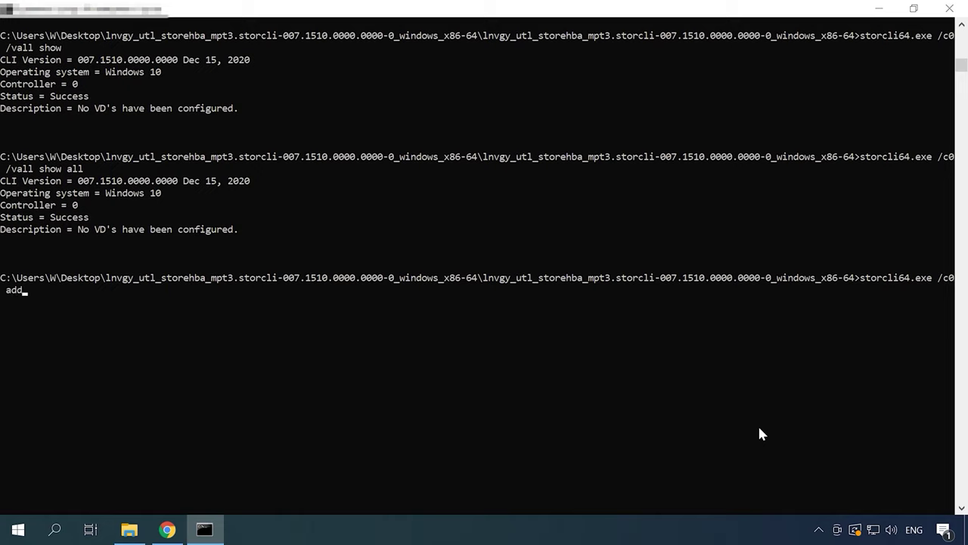
text( vd r60 Size=all name=)
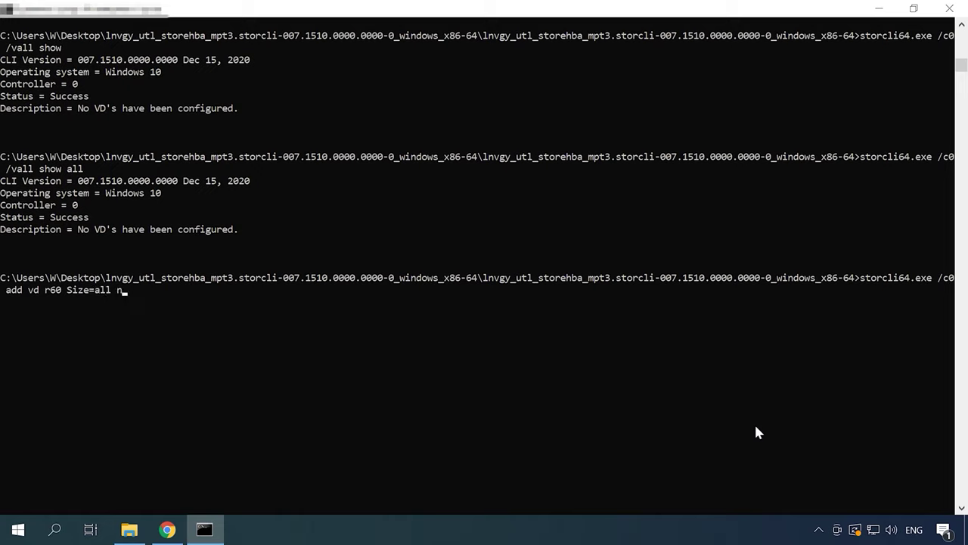